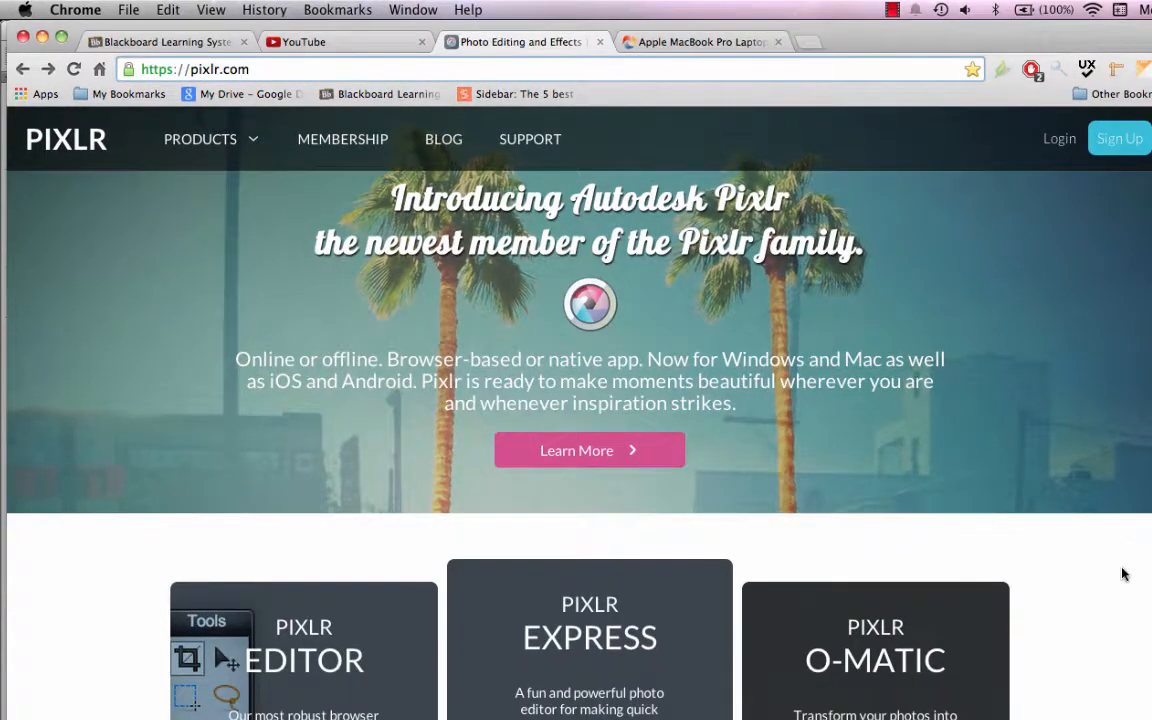
- Launch the Pixlr Editor web app from the Pixlr home page
scroll(1122, 574, down, 3)
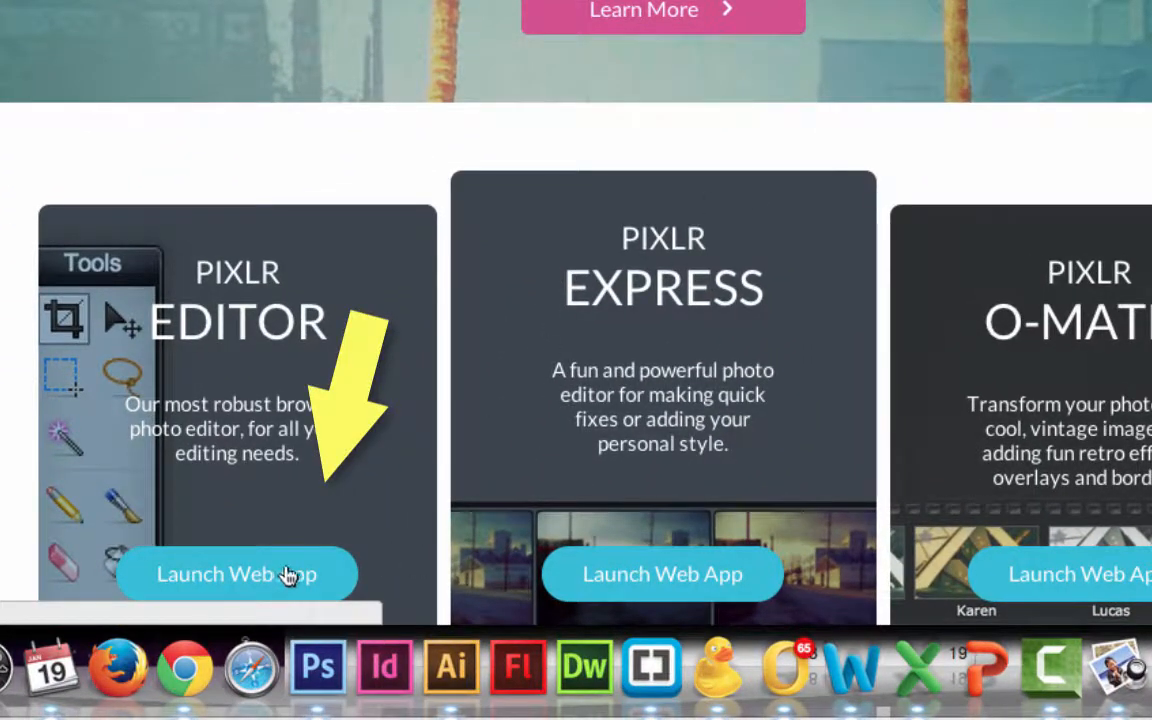
scroll(283, 586, down, 2)
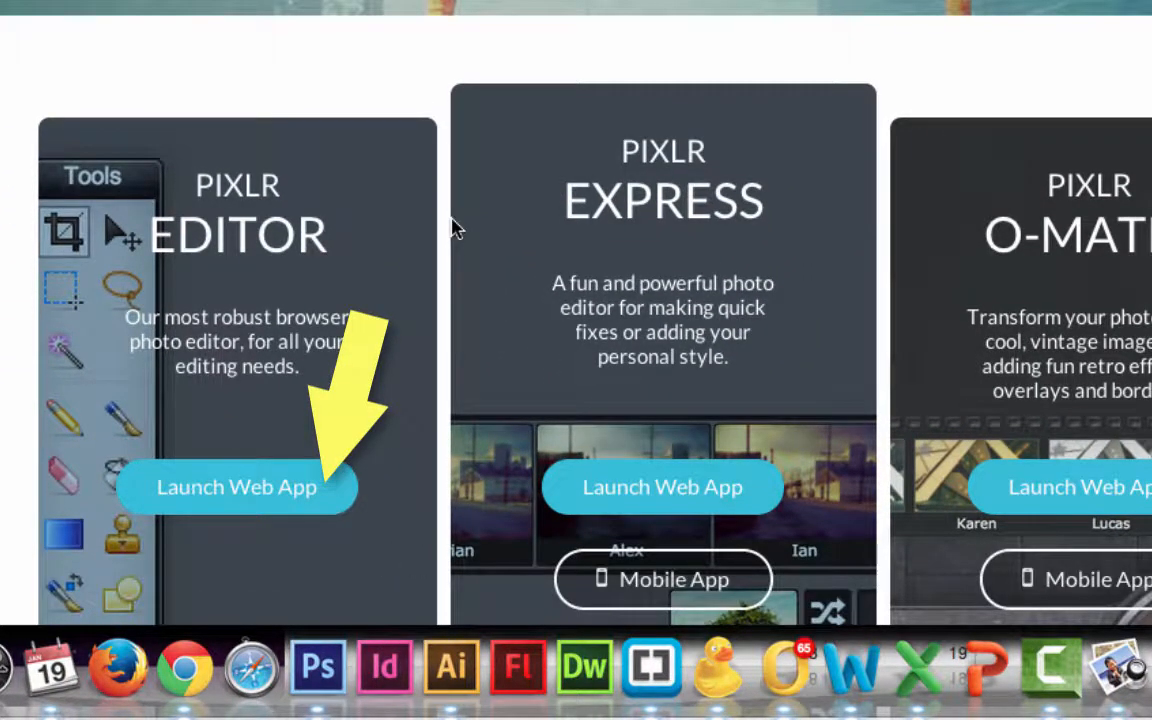
click(248, 488)
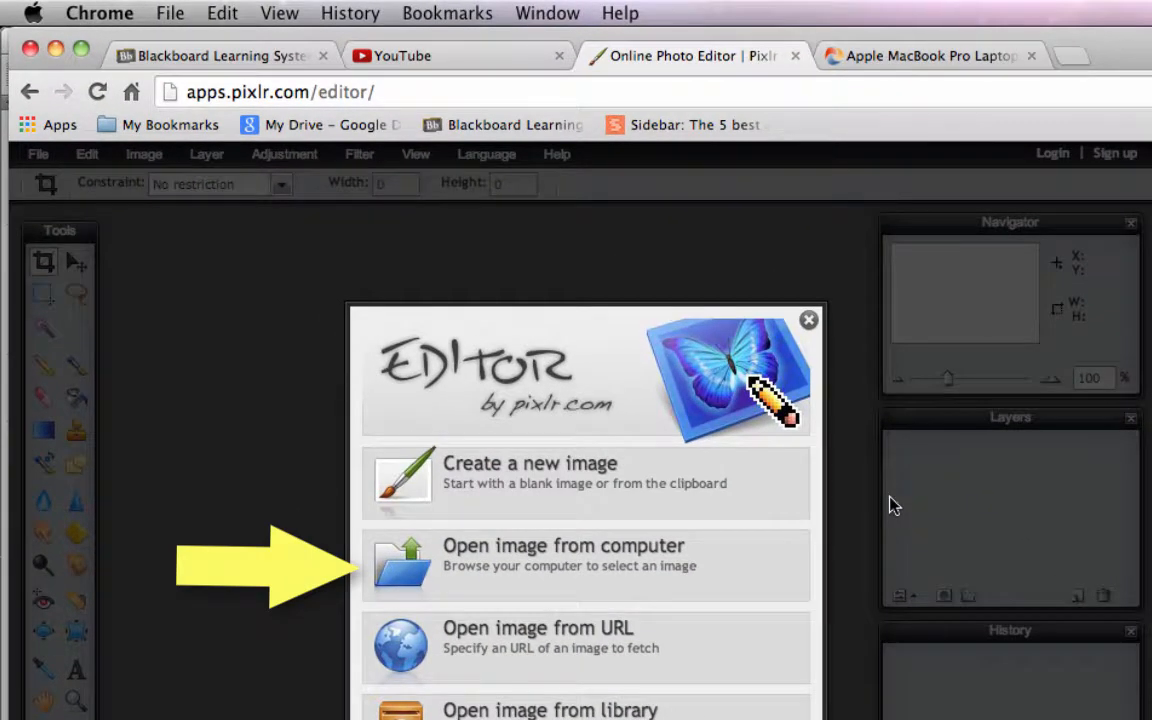
- Open the image IMG_0376.JPG from the img folder on the computer
click(591, 568)
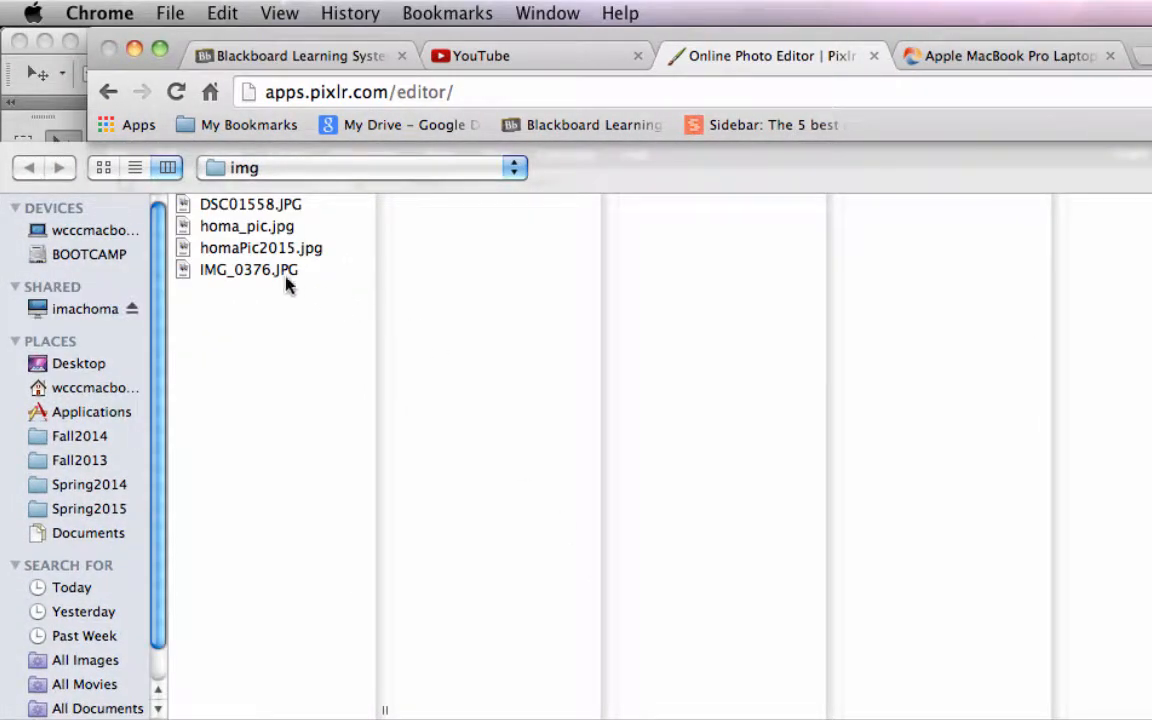
click(285, 276)
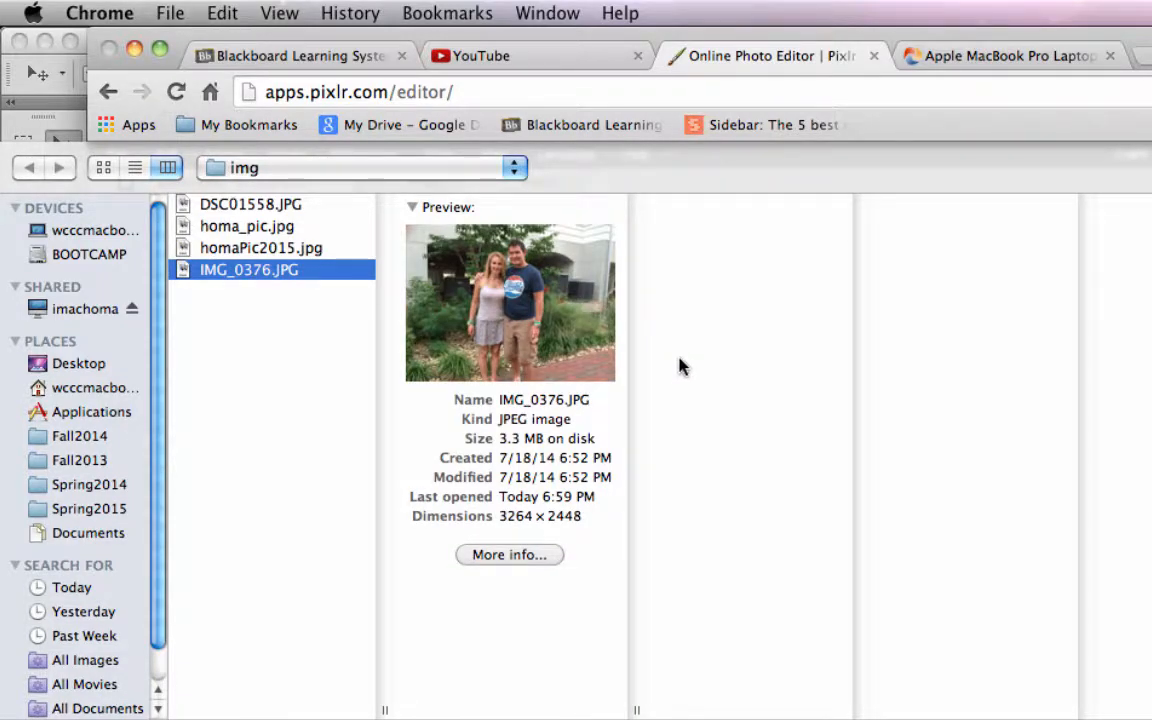
key(Return)
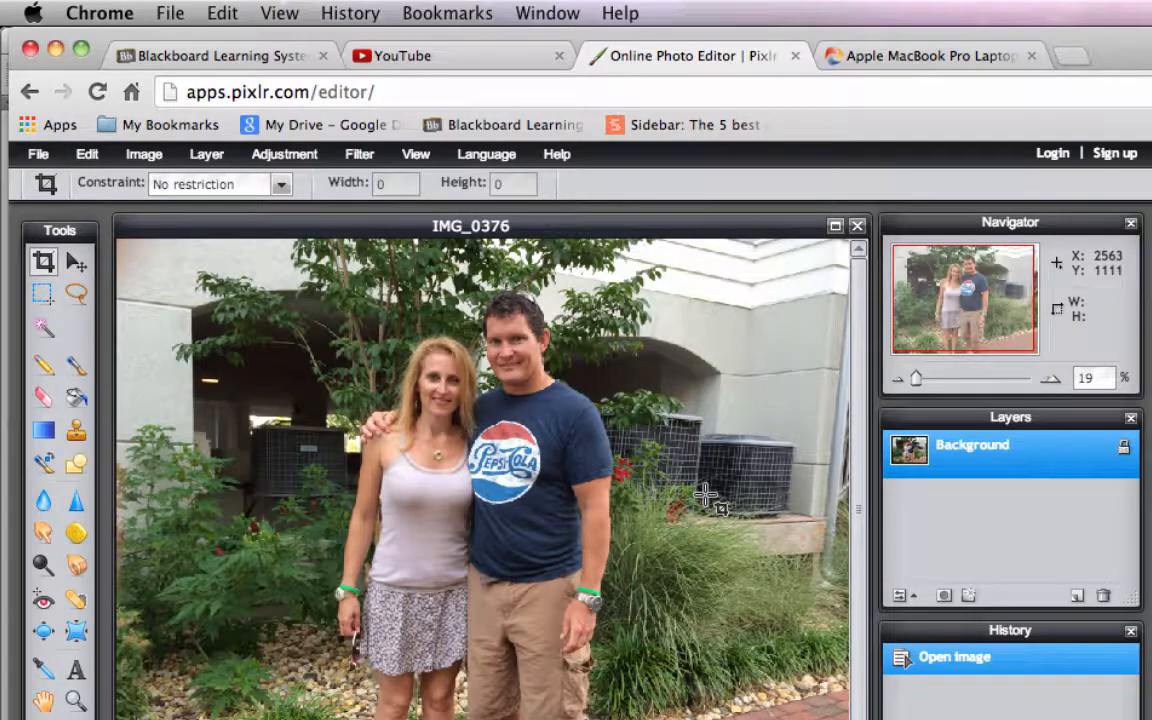
- Select a rectangular area around the man's head and shoulders with the Marquee tool and crop the image to it
scroll(700, 496, down, 5)
scroll(694, 496, up, 5)
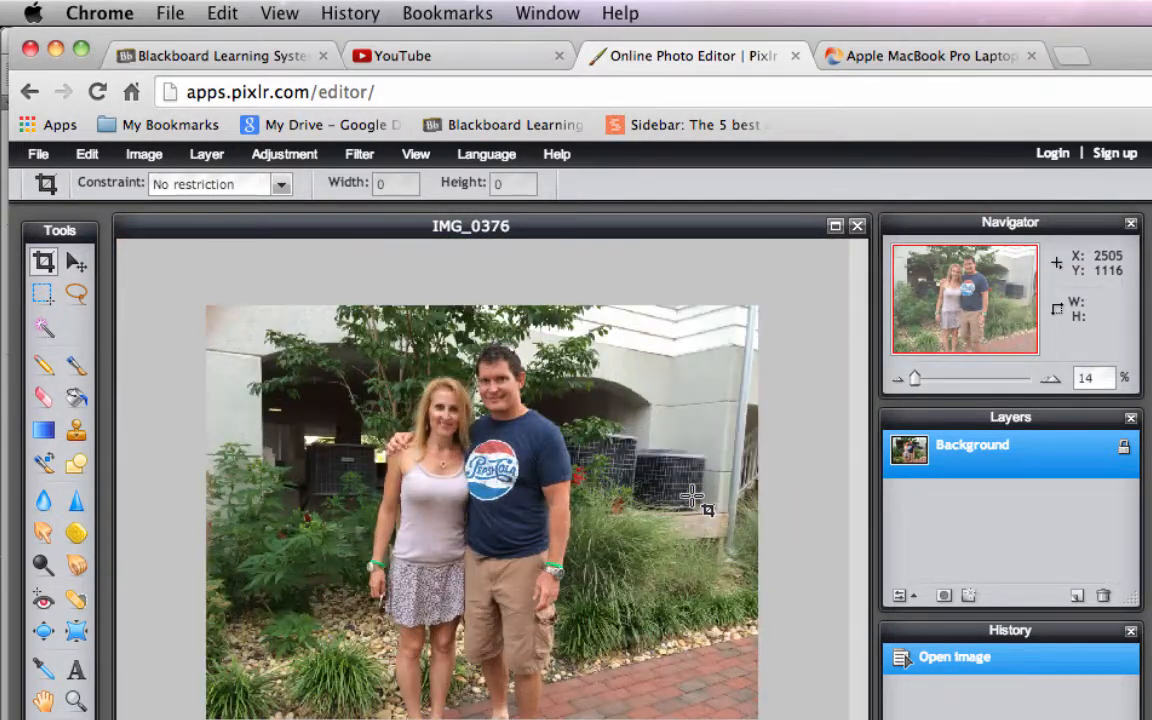
scroll(692, 496, down, 2)
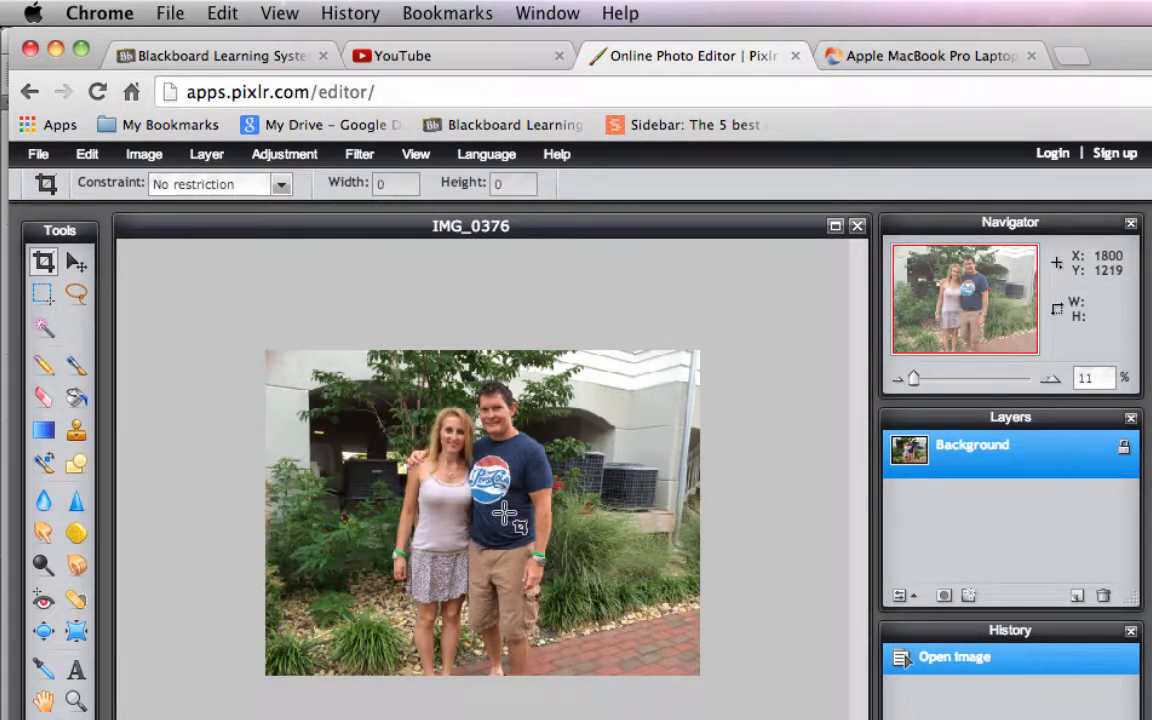
scroll(581, 532, up, 3)
scroll(581, 532, down, 1)
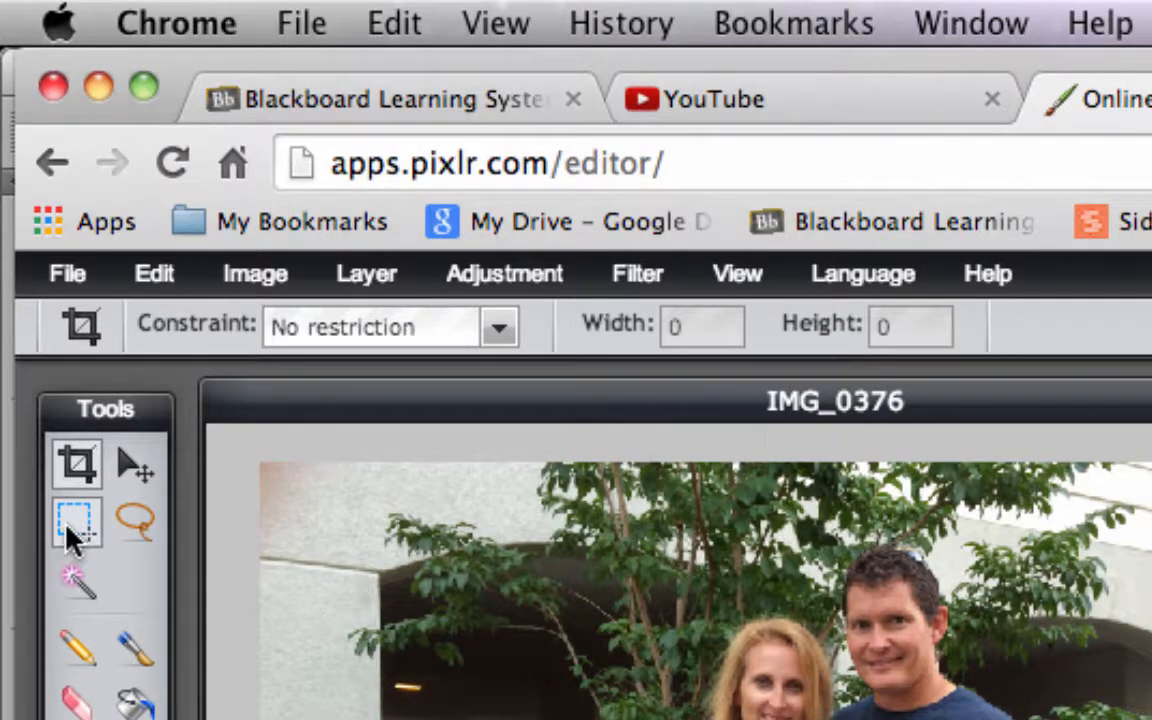
click(74, 522)
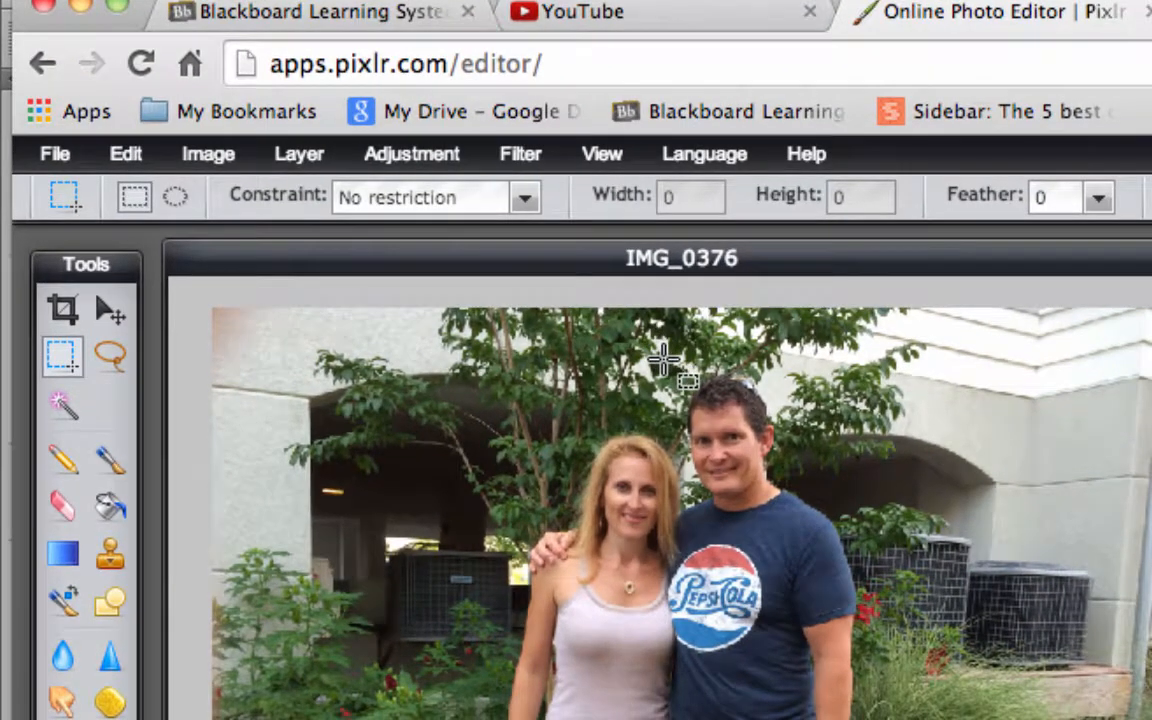
mouse_move(664, 359)
mouse_down()
mouse_move(650, 420)
mouse_move(700, 490)
mouse_move(806, 519)
mouse_move(811, 532)
mouse_up()
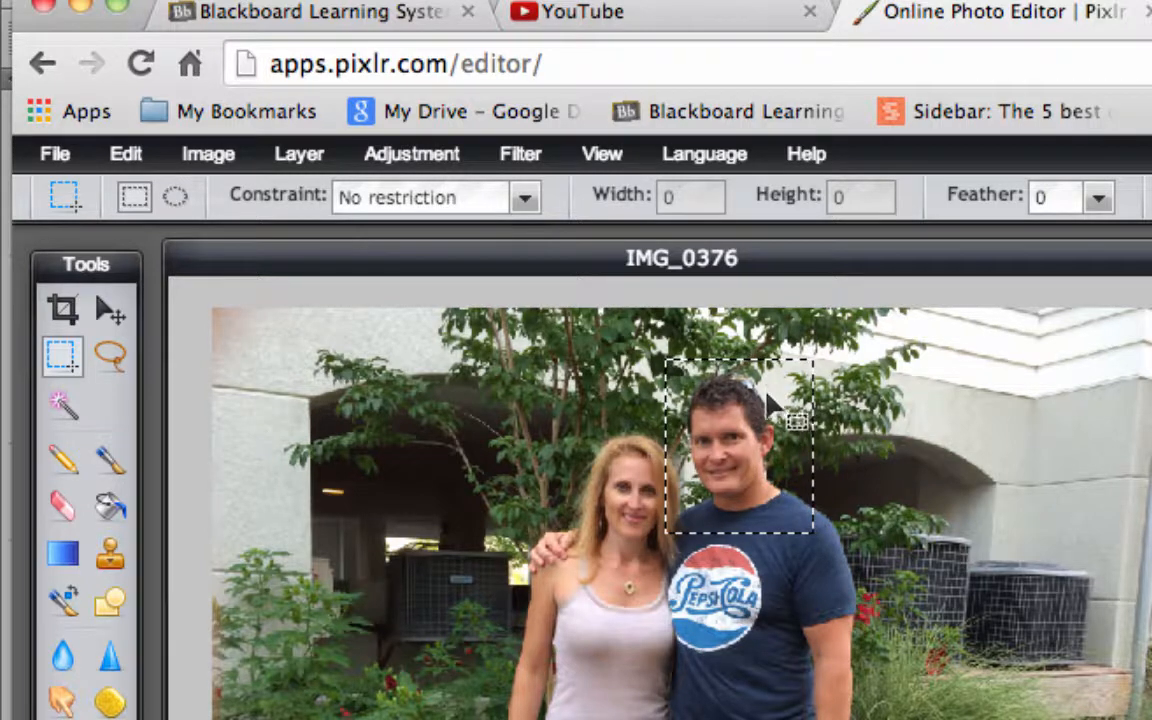
mouse_move(768, 400)
mouse_down()
mouse_move(748, 410)
mouse_move(785, 441)
mouse_move(746, 421)
mouse_move(768, 395)
mouse_up()
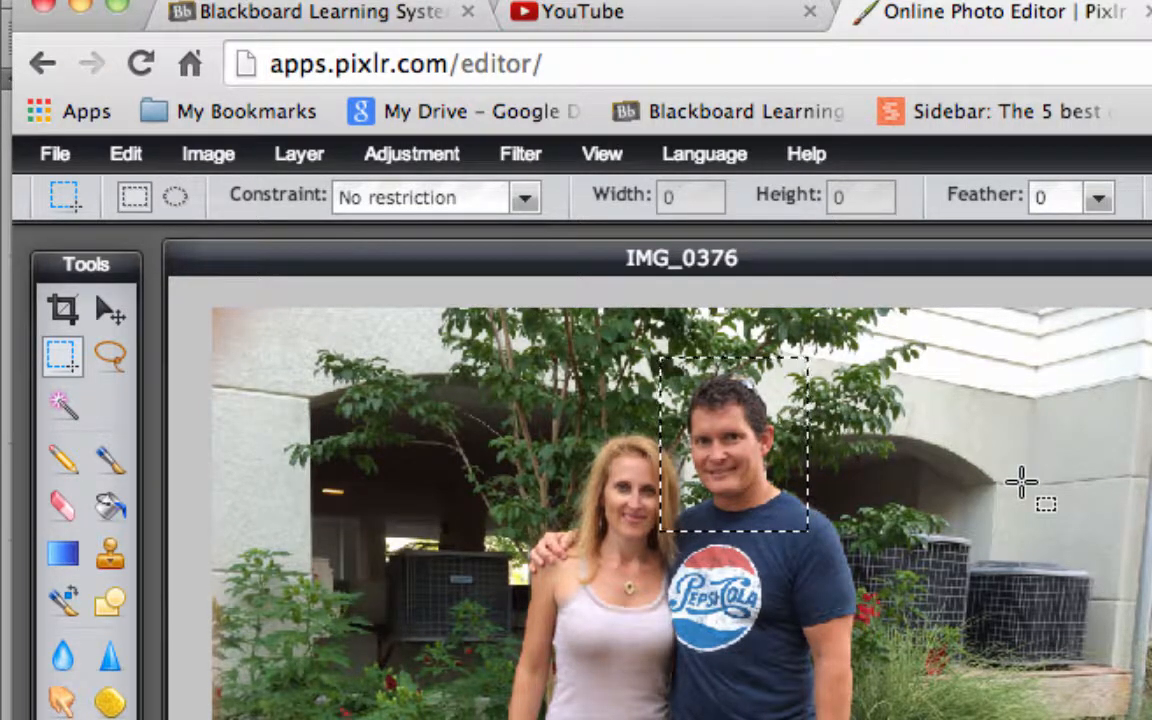
click(212, 158)
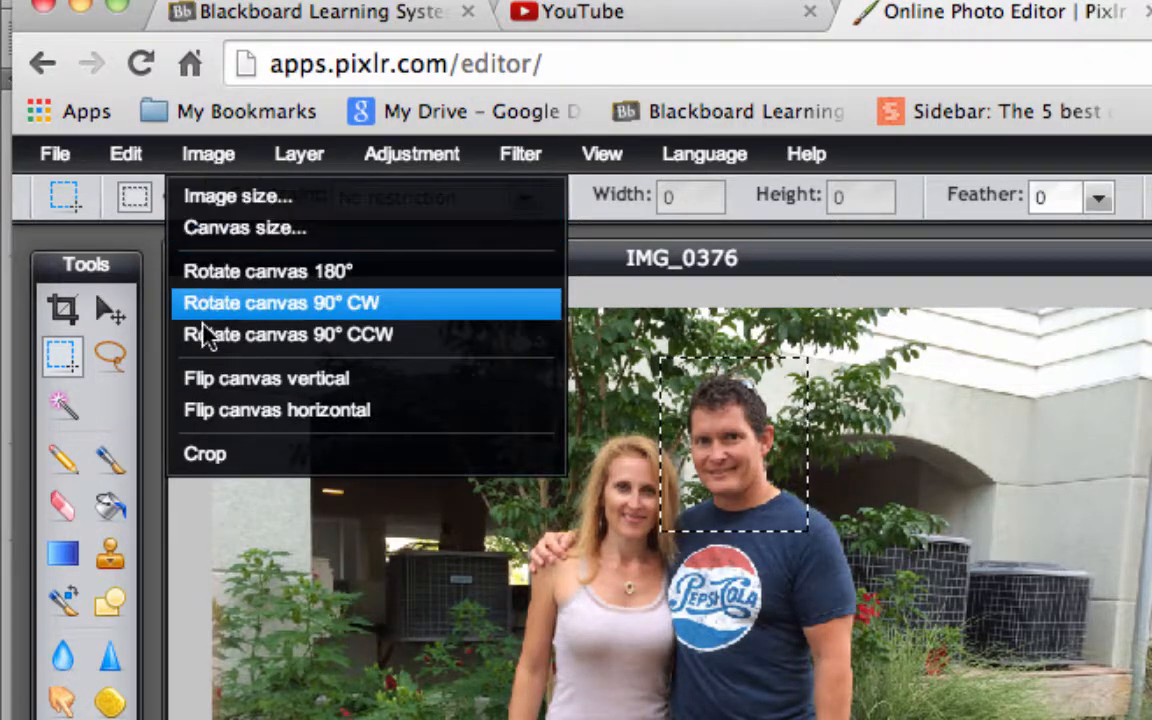
click(212, 456)
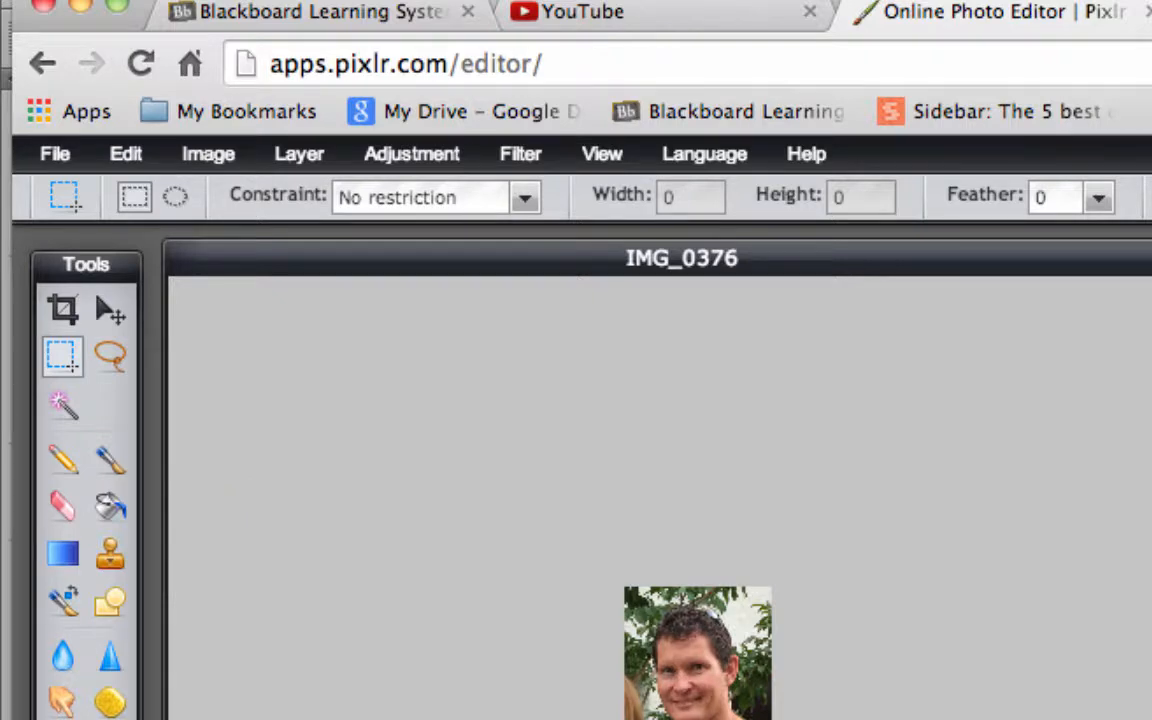
- Crop the portrait slightly tighter on all four sides with the Crop tool, trimming most of the woman's hair
scroll(698, 640, down, 5)
scroll(698, 640, up, 10)
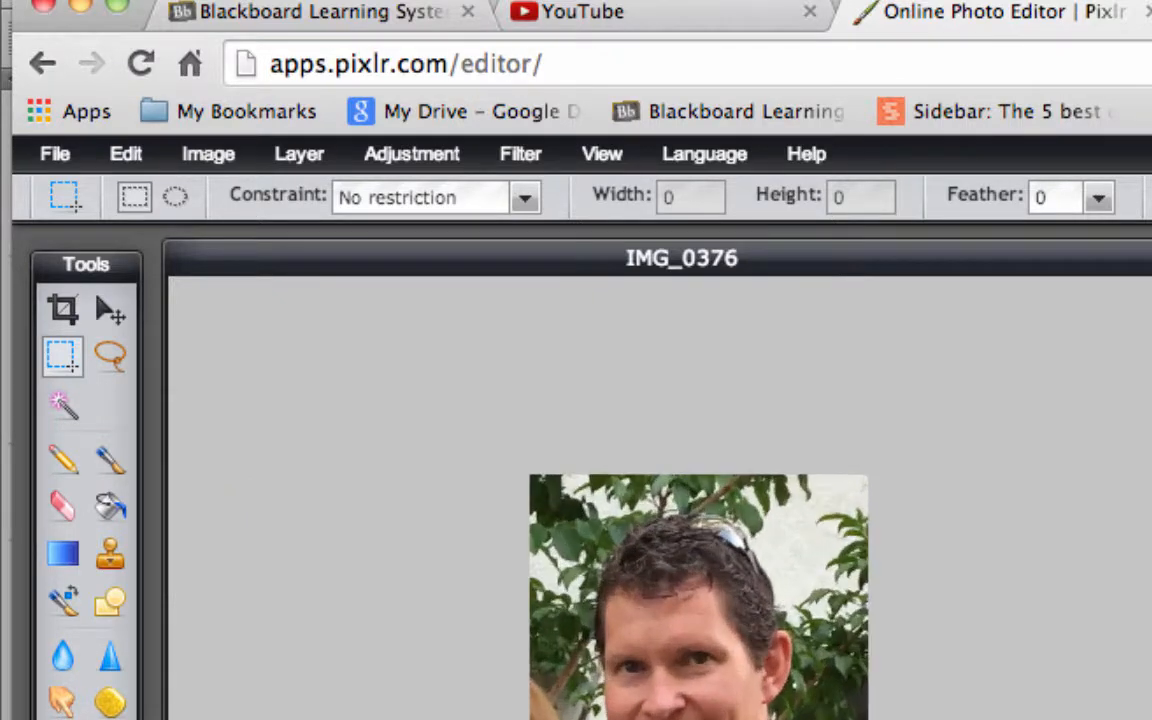
scroll(698, 600, up, 4)
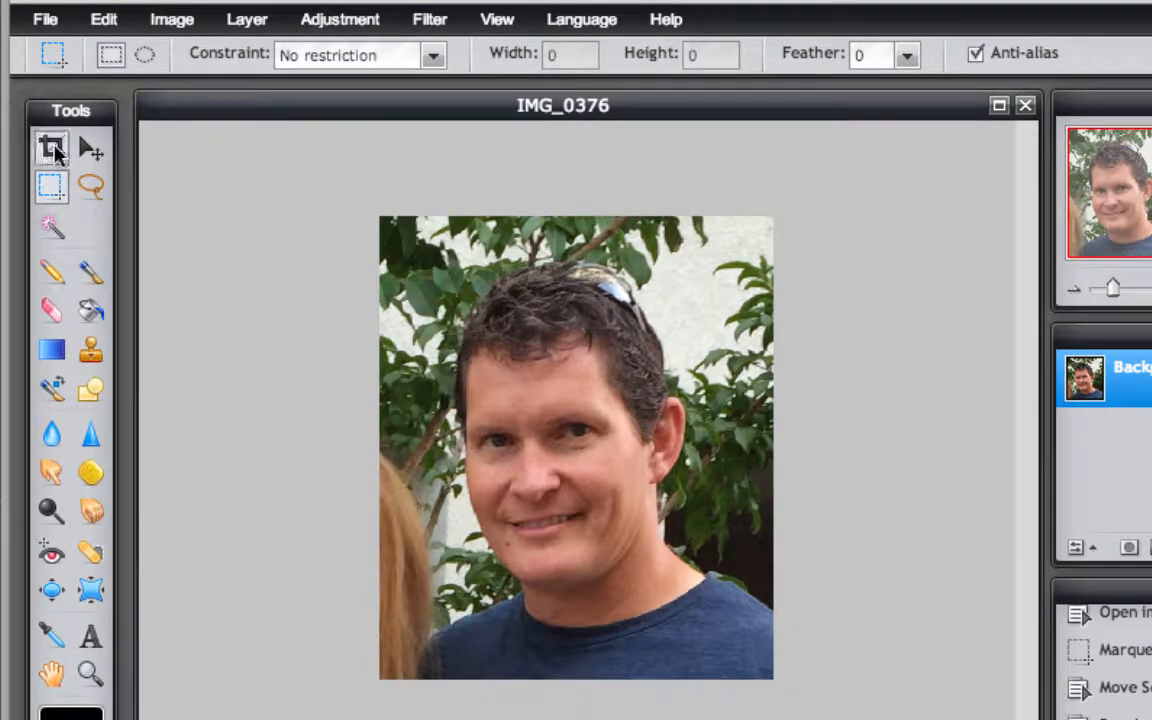
click(53, 149)
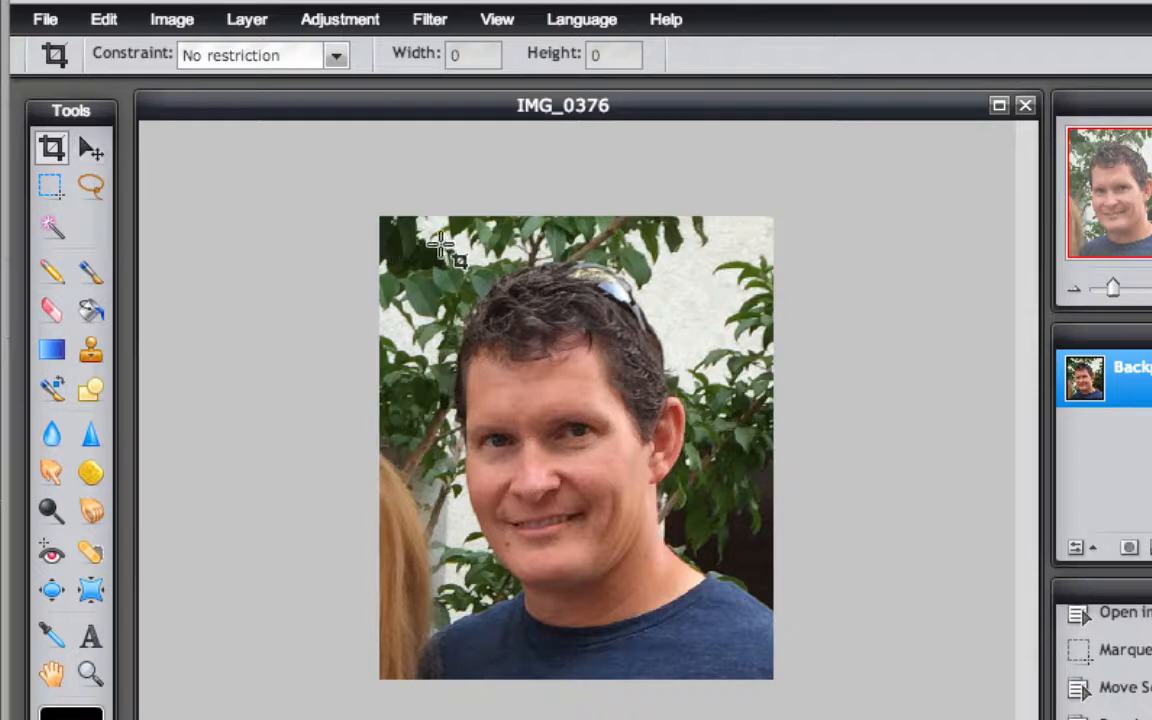
drag(420, 239, 772, 678)
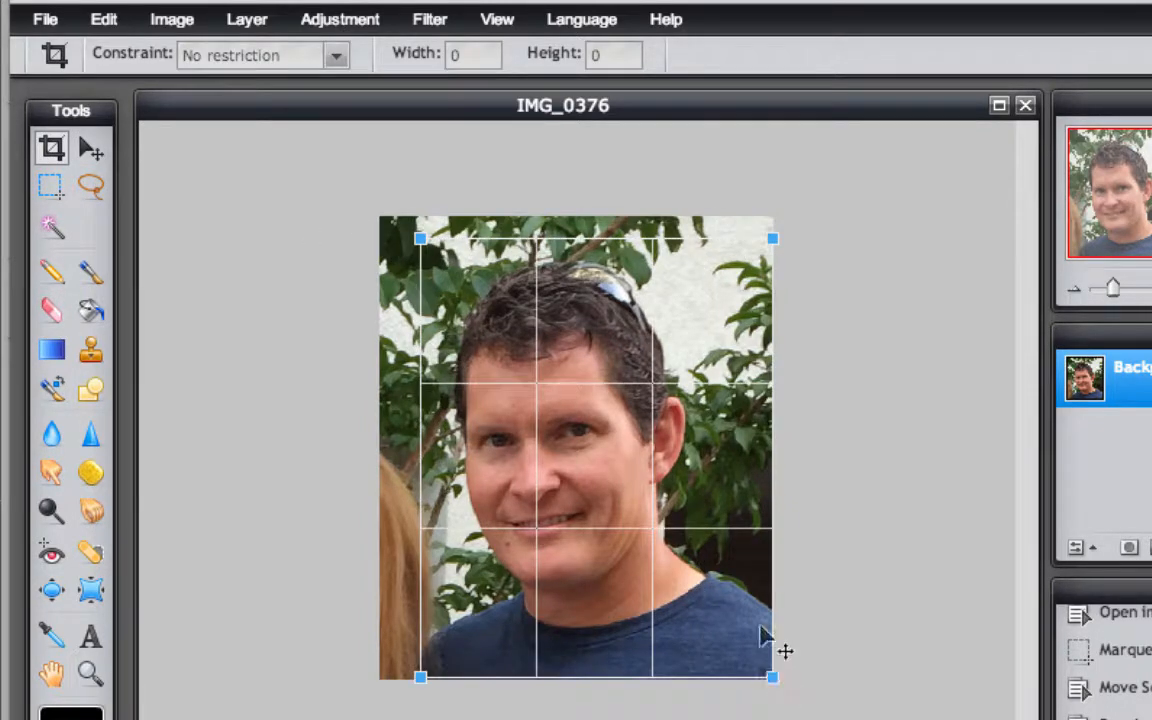
drag(421, 238, 402, 213)
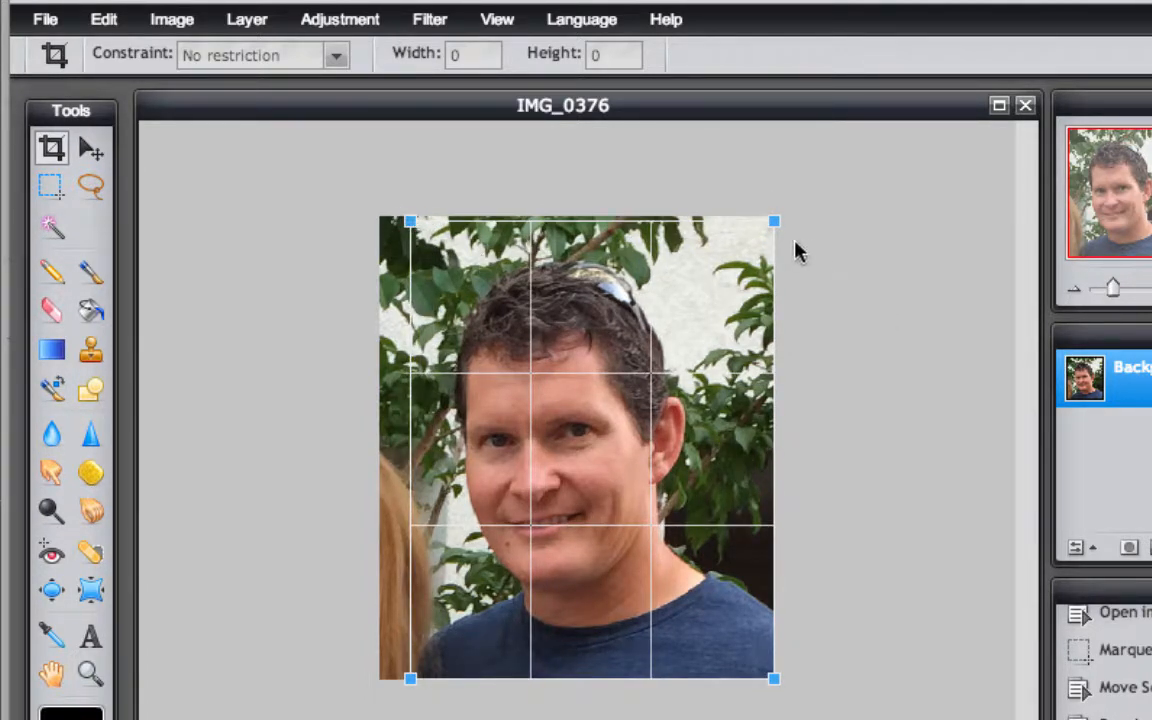
drag(779, 224, 755, 228)
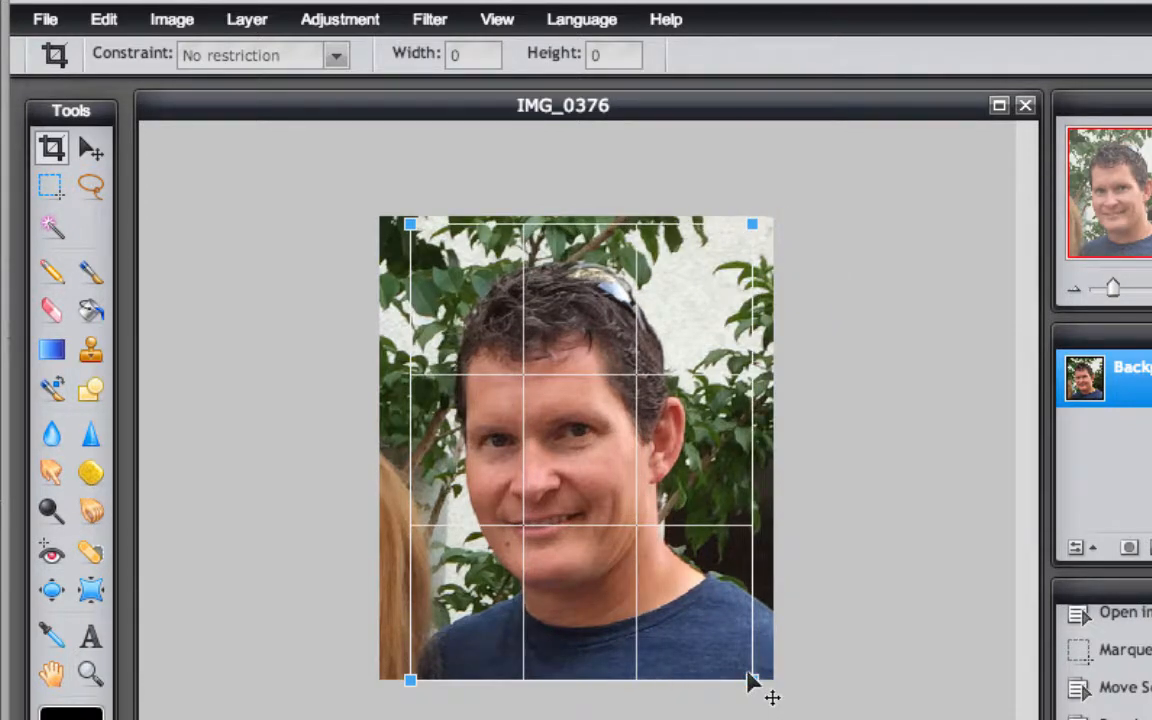
drag(751, 676, 743, 657)
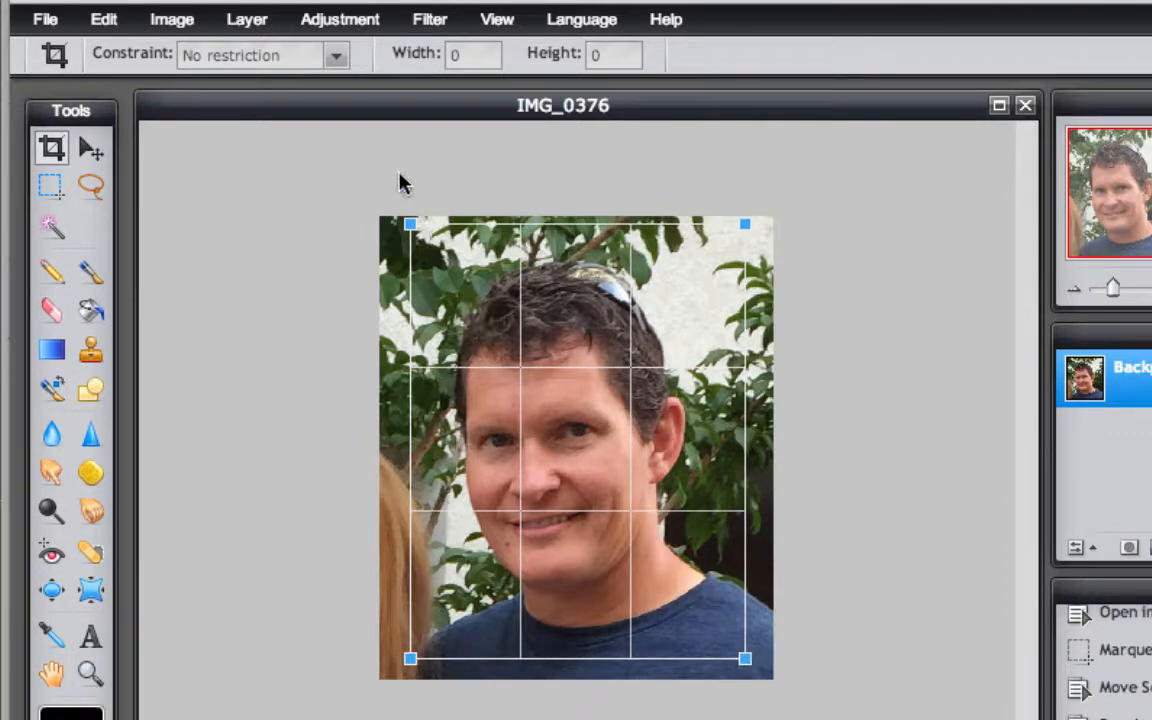
drag(409, 220, 414, 219)
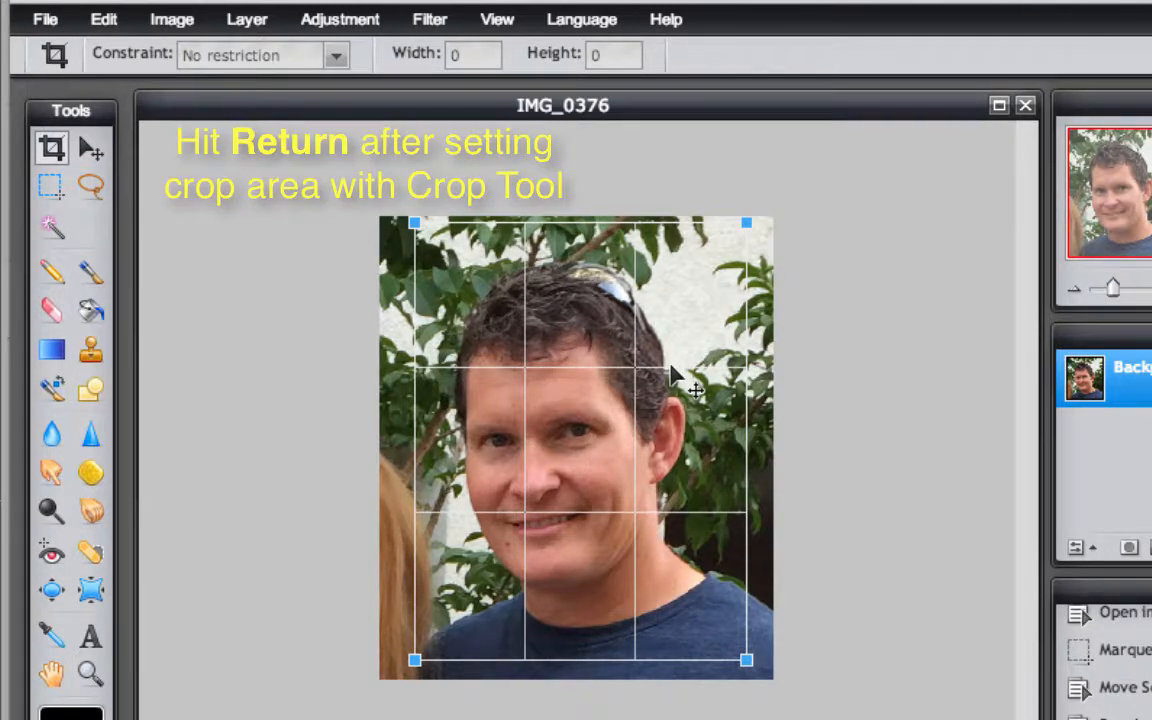
key(Return)
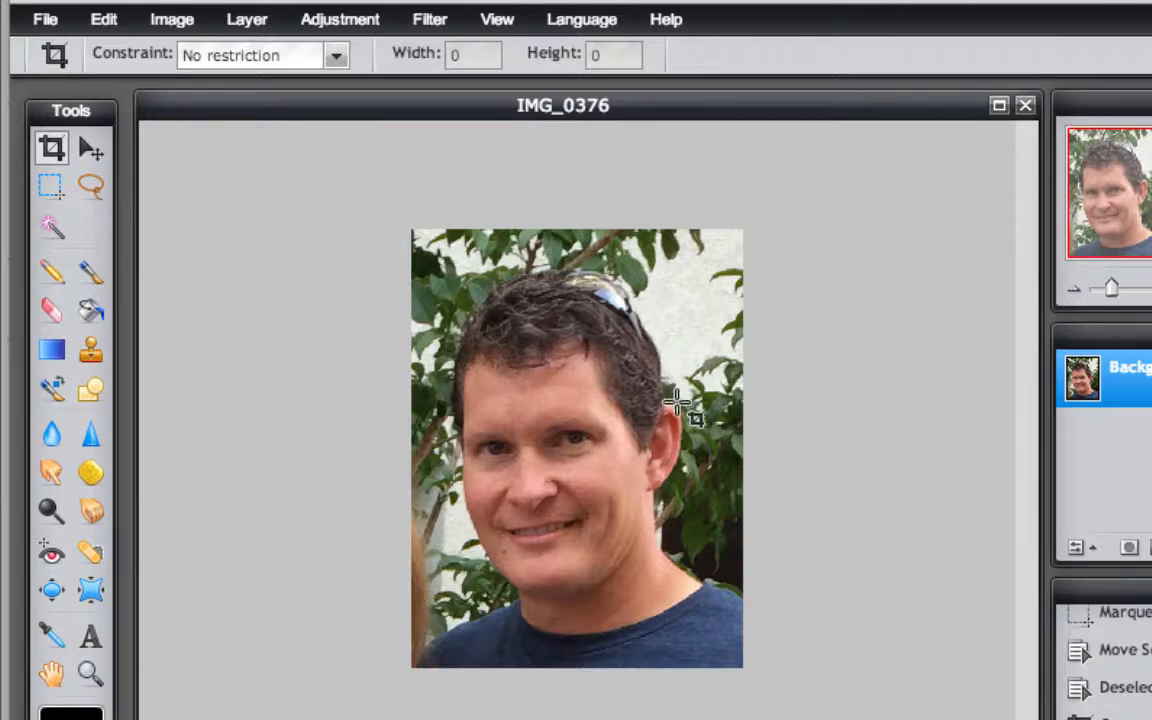
- Trim thin strips off the portrait's left and top edges by cropping to a rectangular marquee selection
click(53, 191)
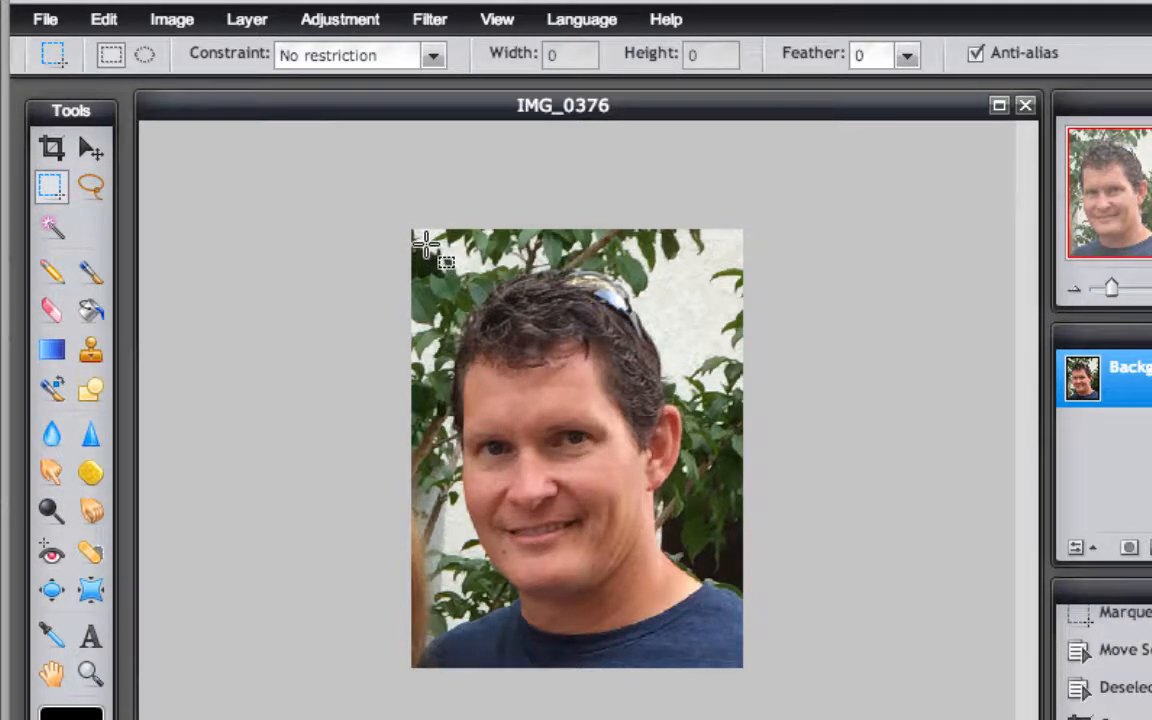
drag(426, 245, 745, 672)
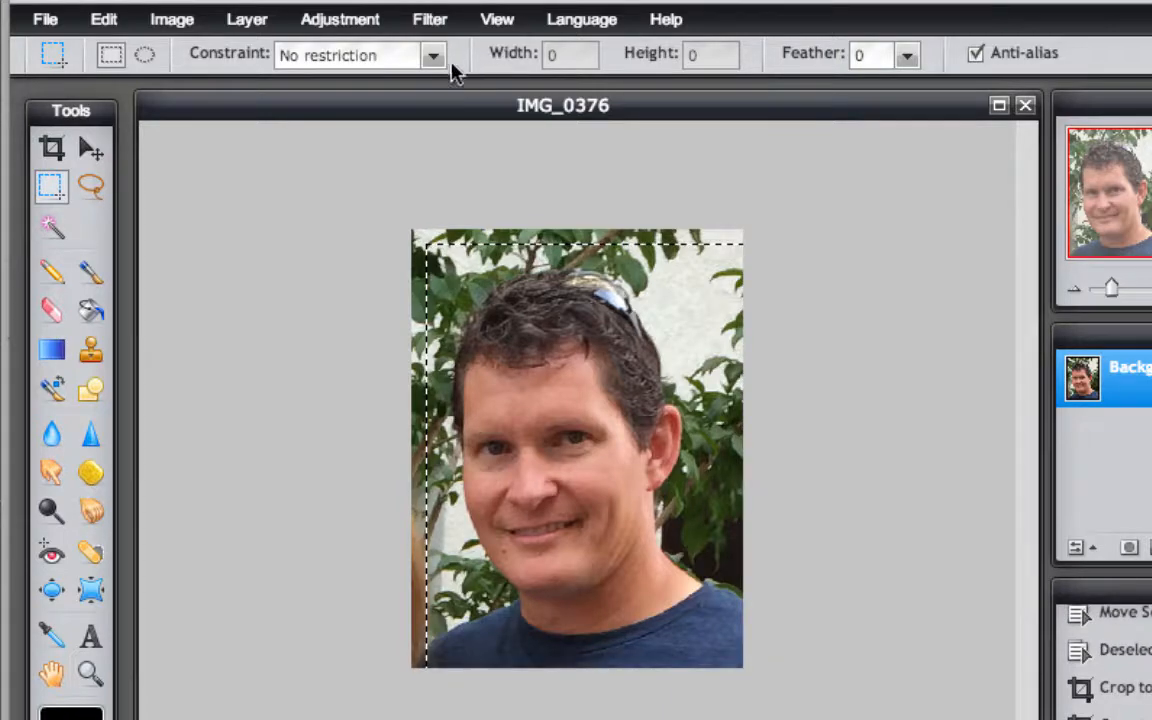
click(192, 24)
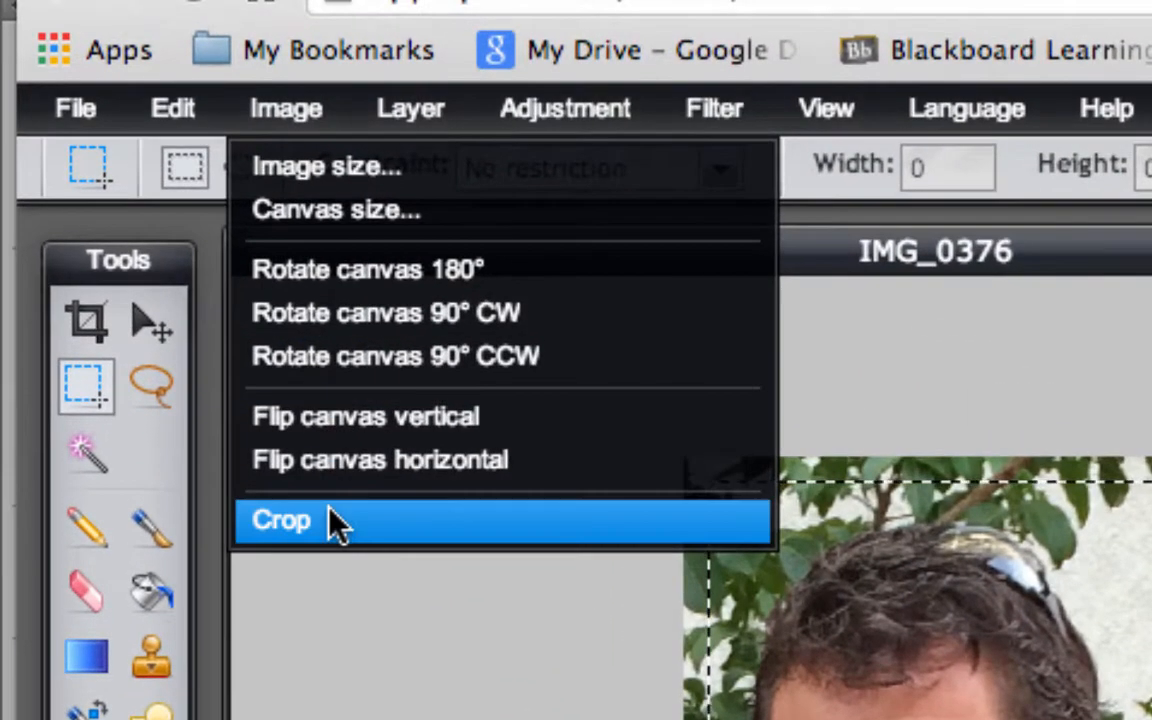
click(319, 500)
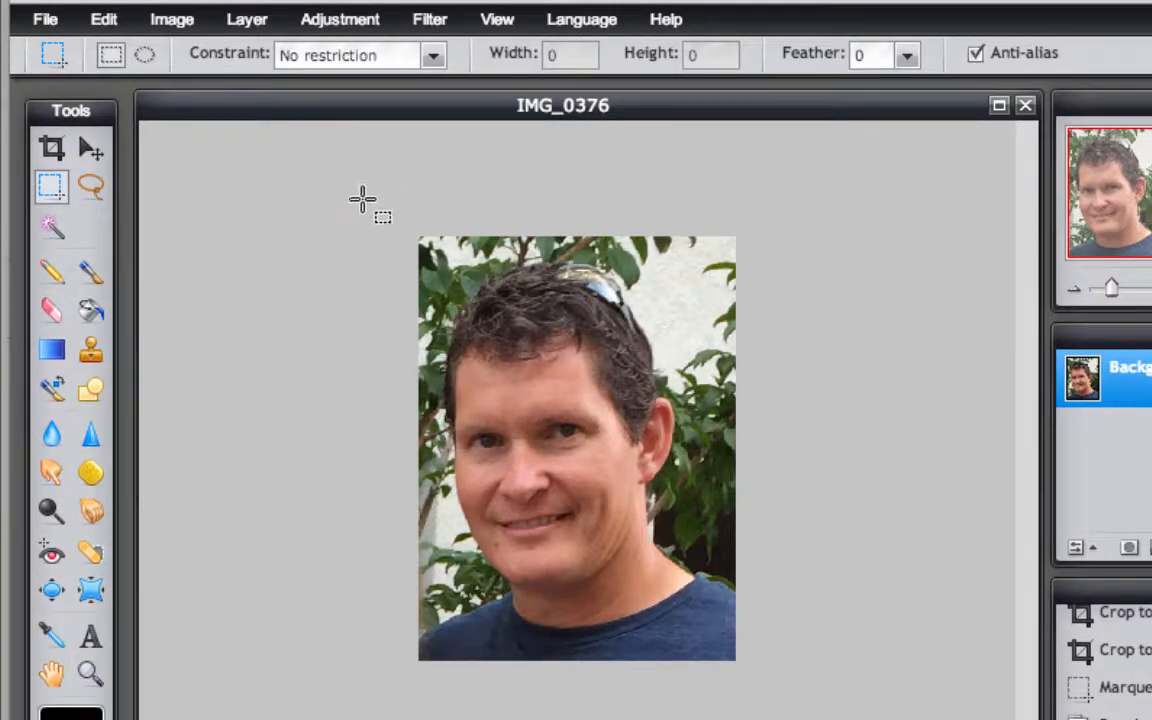
- Trim a thin strip off the portrait's right edge by cropping to a full-height marquee selection
drag(362, 197, 720, 688)
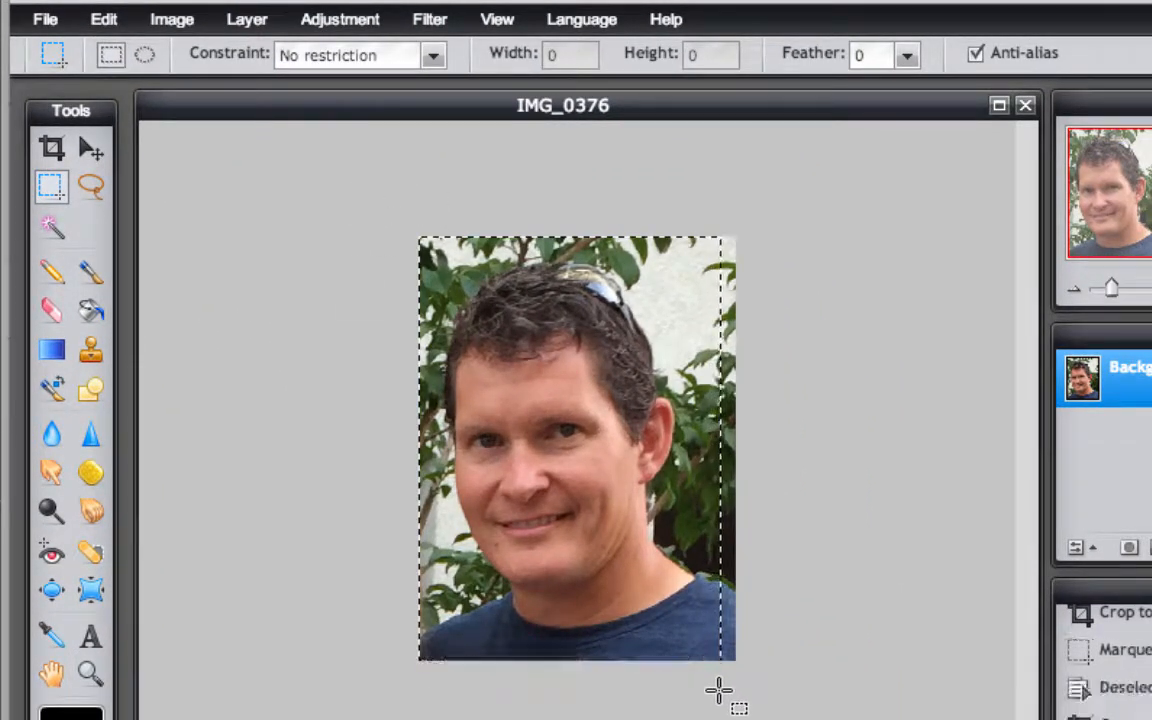
click(172, 20)
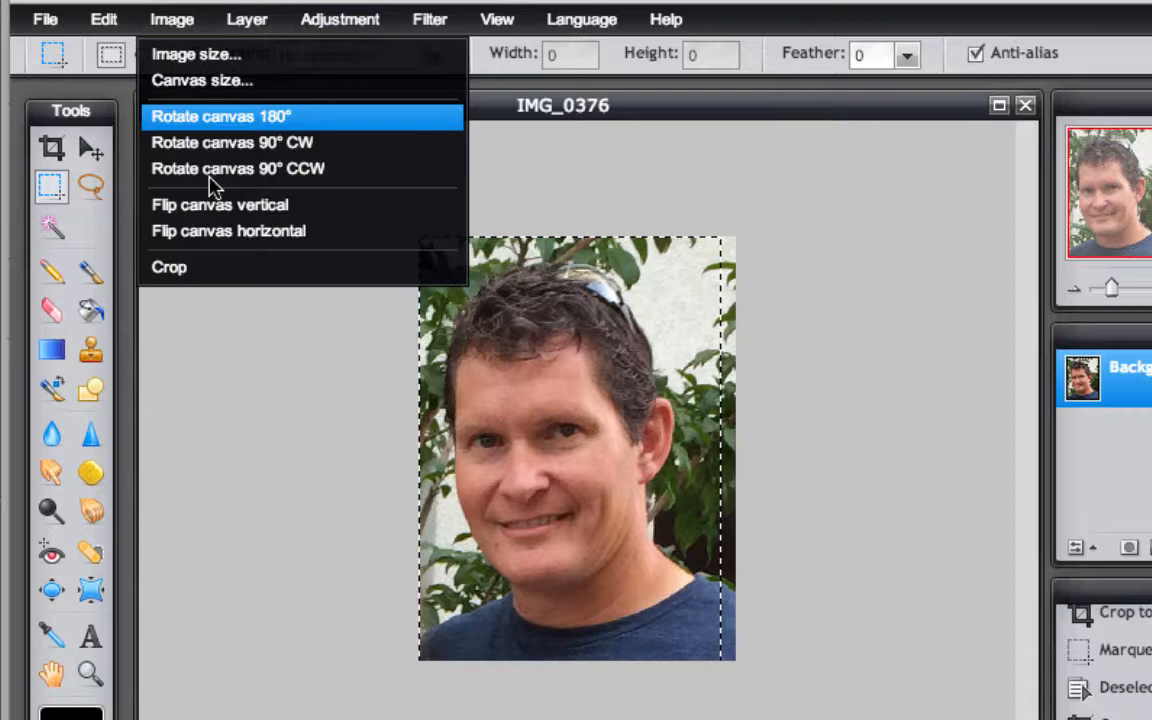
click(211, 268)
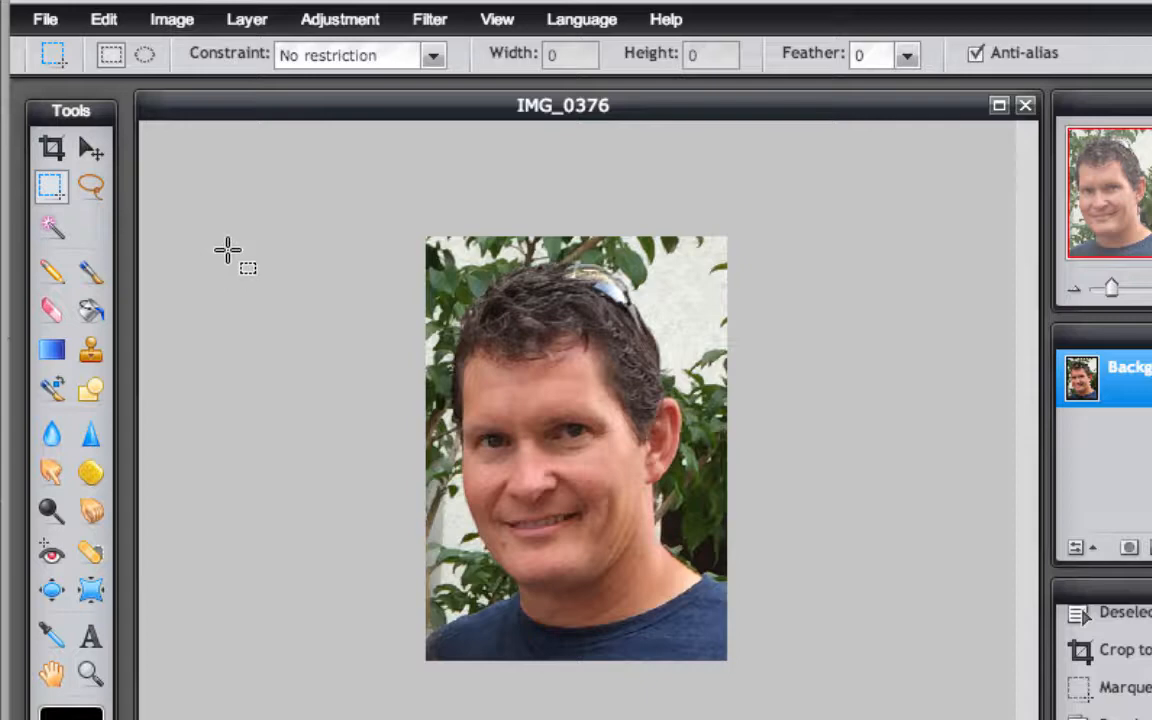
- Adjust the portrait's tones with Levels, setting the white input level to 248 and the midtone to 0.89
click(337, 26)
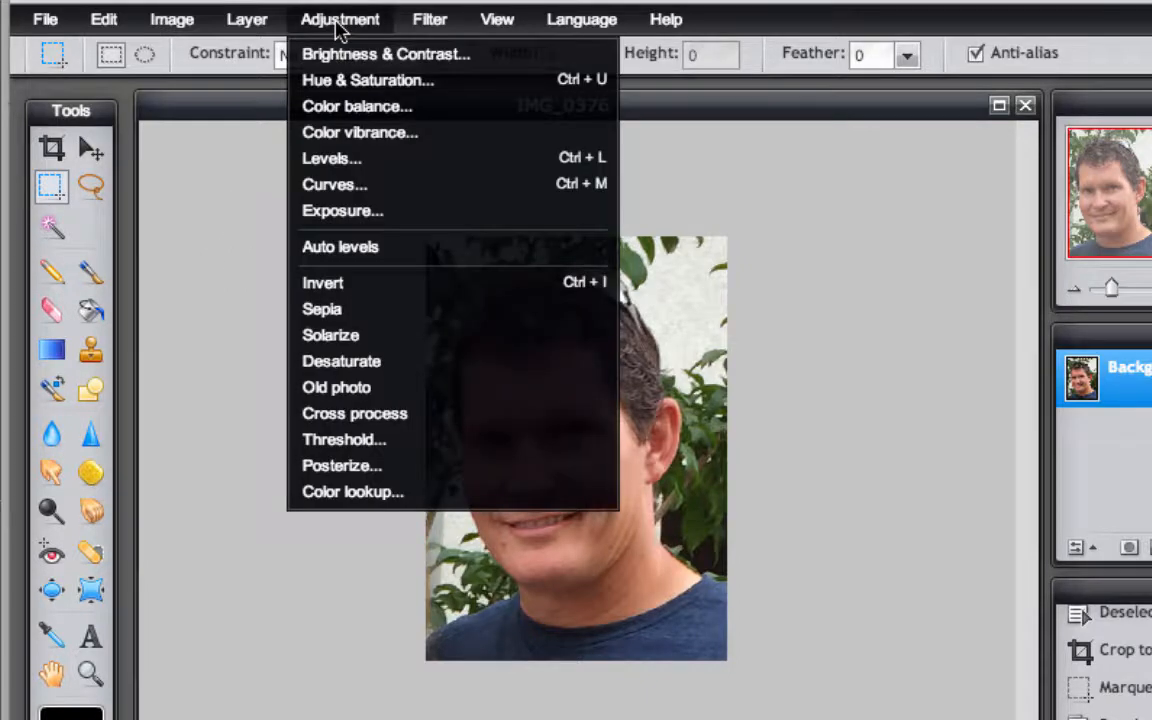
click(334, 158)
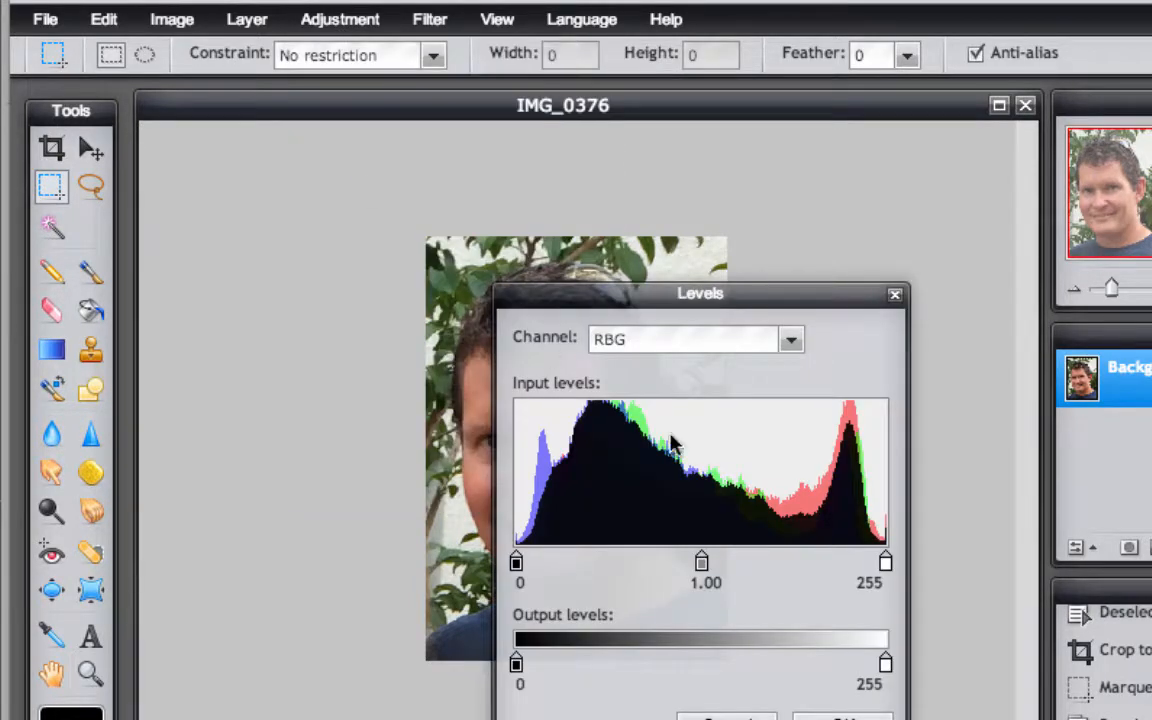
drag(737, 285, 1017, 237)
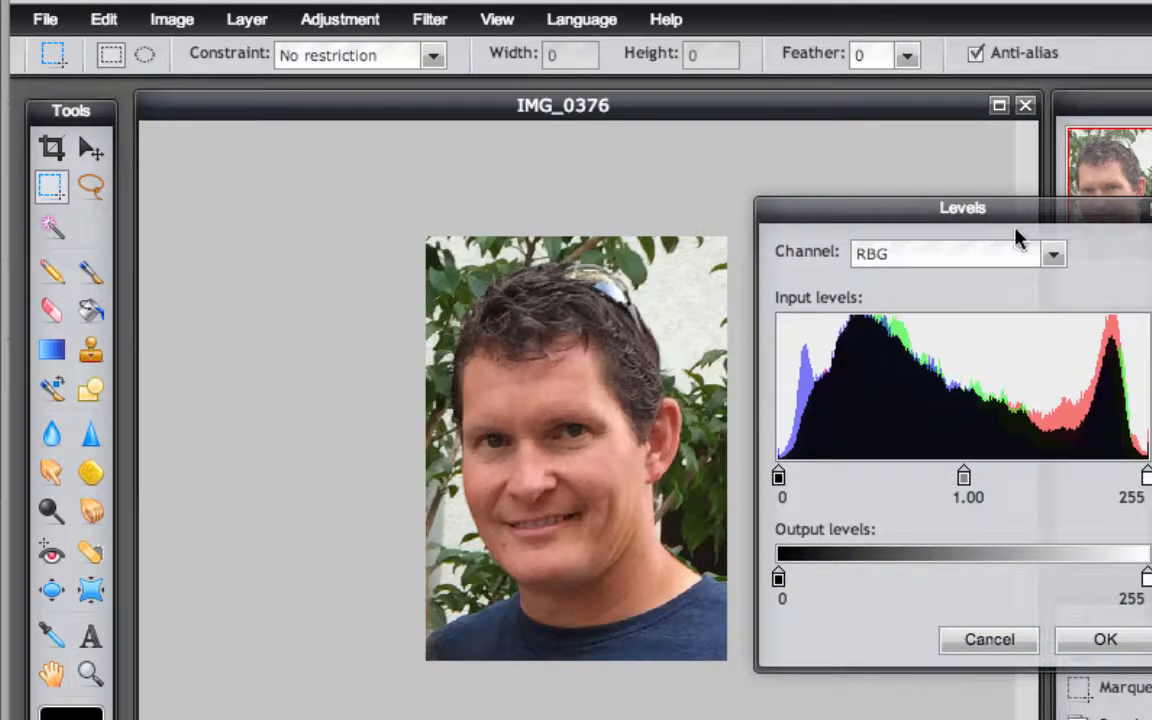
drag(1147, 478, 1138, 478)
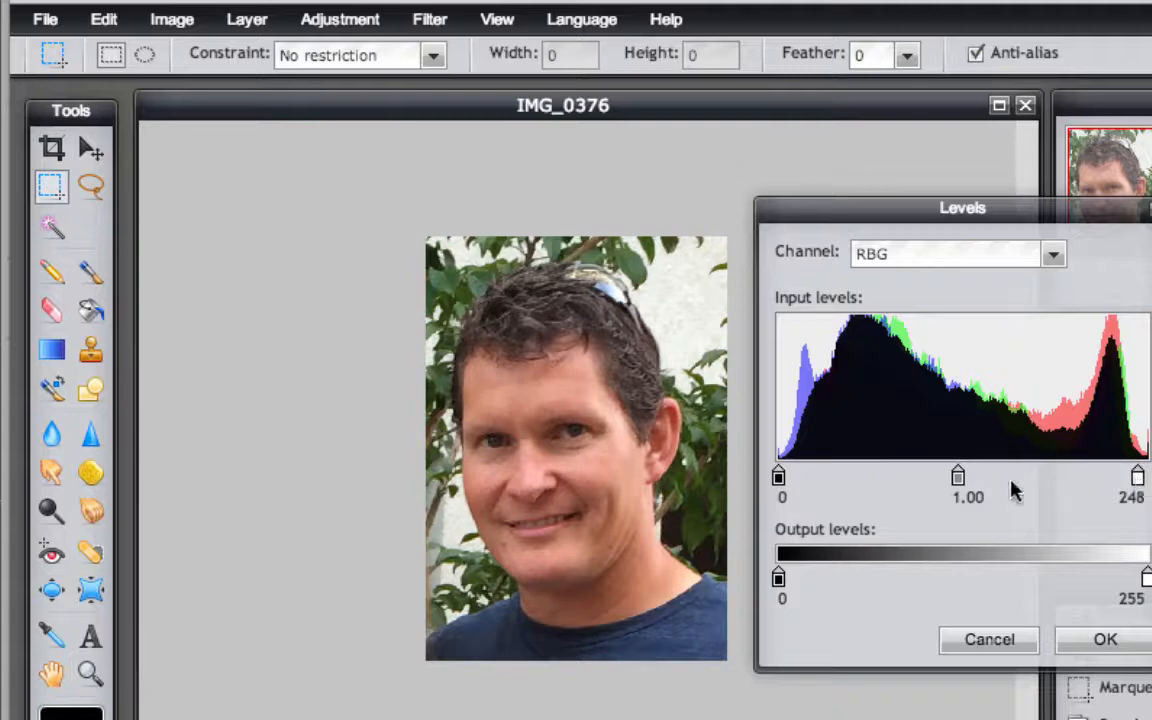
drag(963, 477, 949, 480)
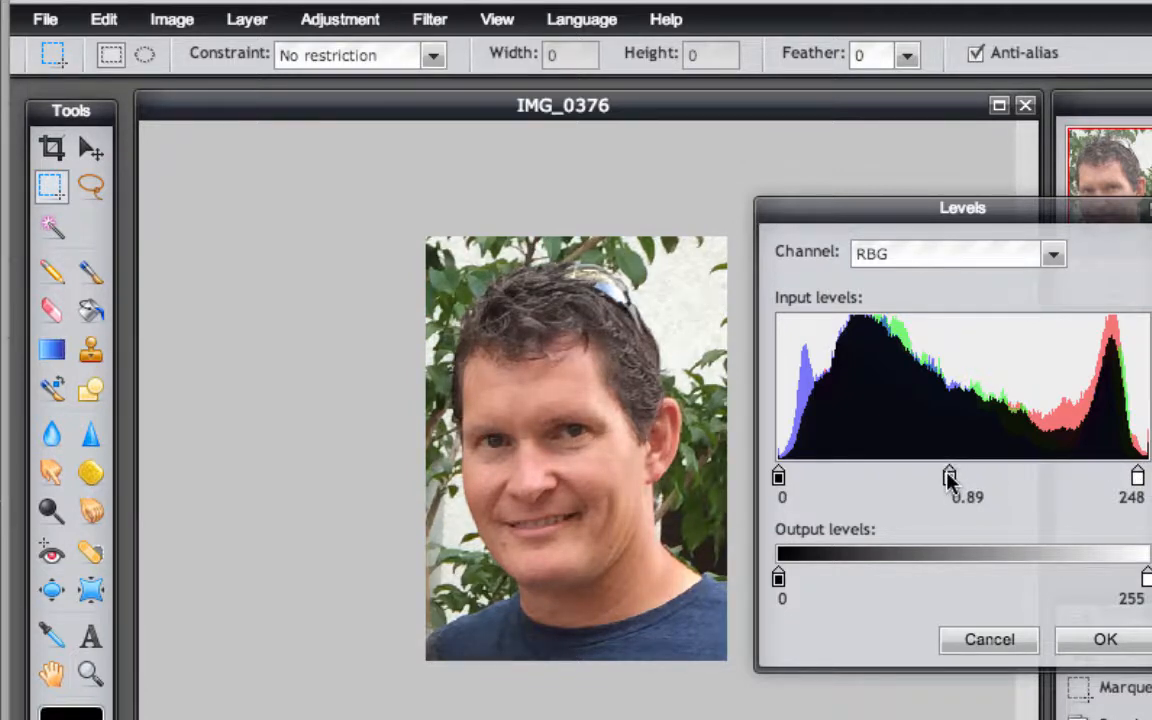
click(1105, 641)
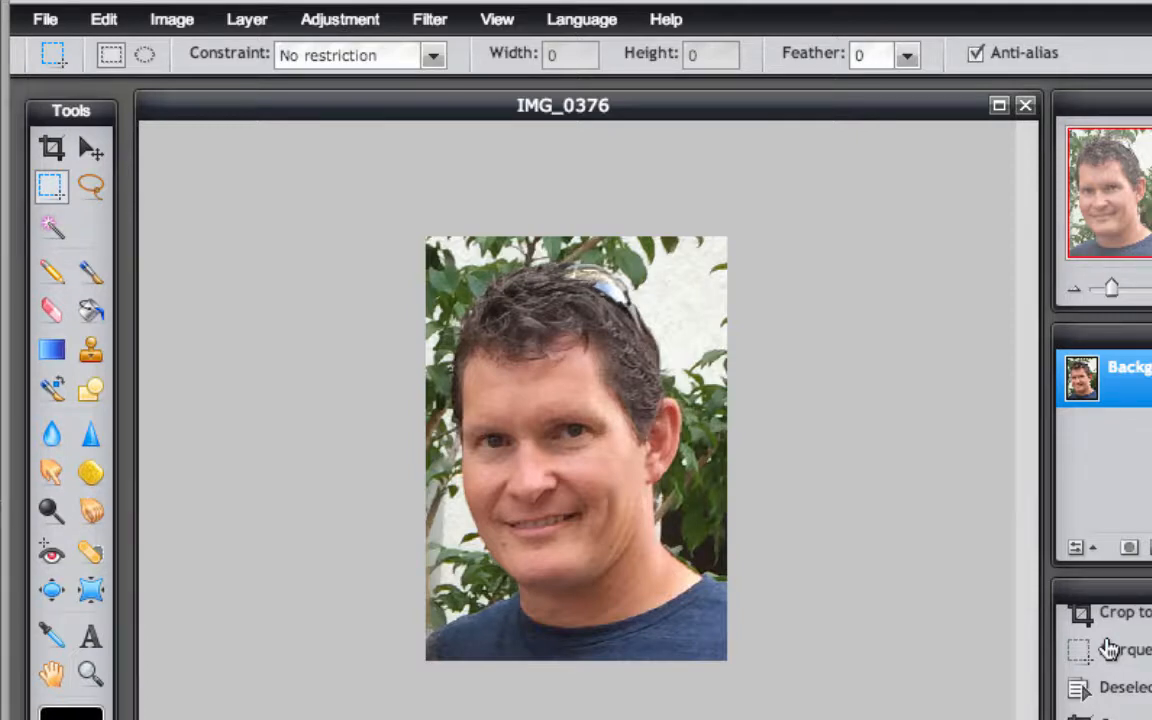
- Resize the image to 150 pixels wide with its proportions constrained
click(192, 30)
click(186, 55)
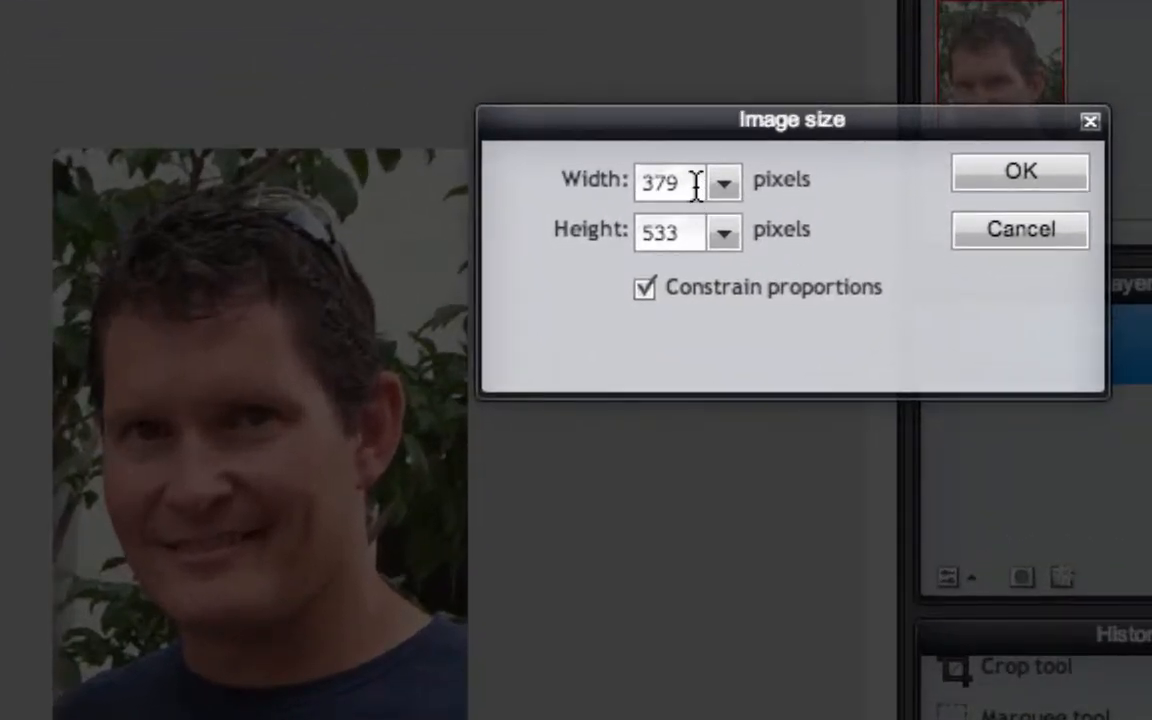
drag(693, 186, 561, 178)
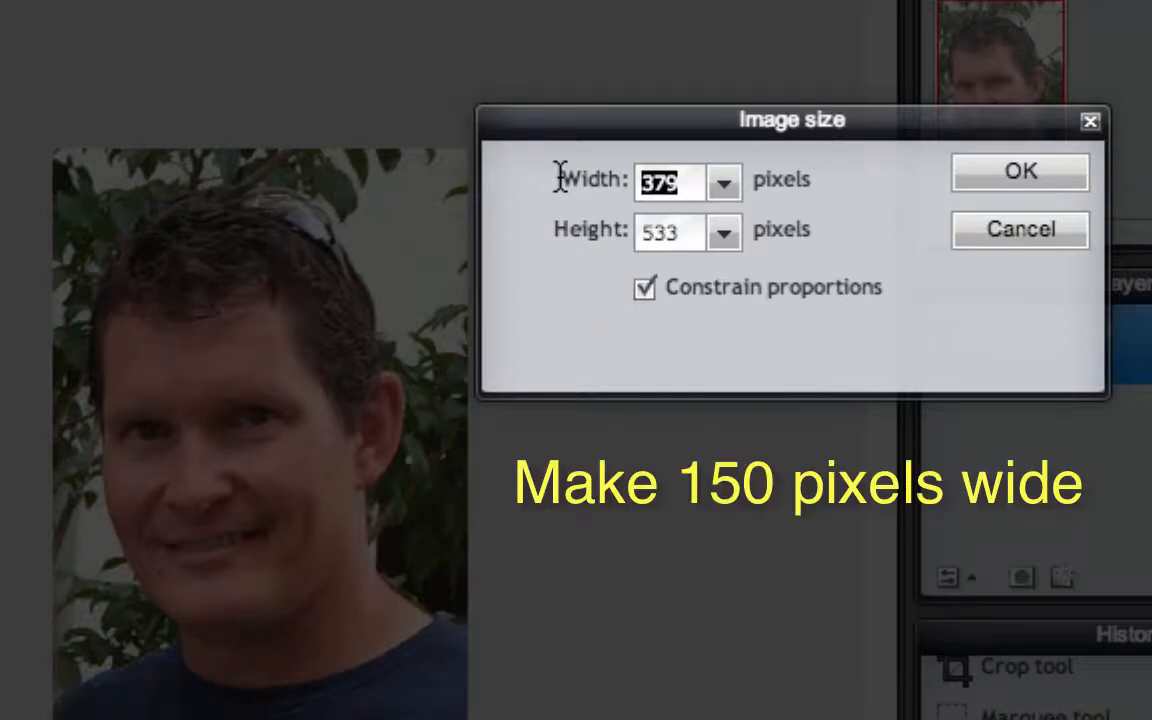
text(15)
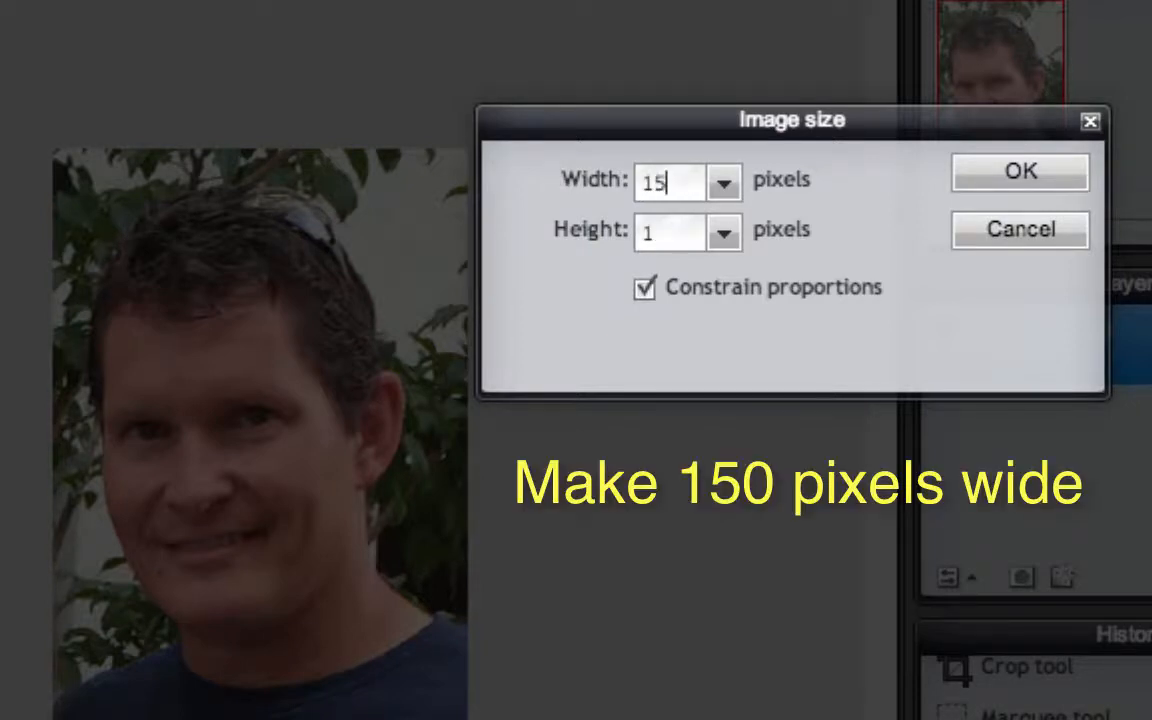
text(0)
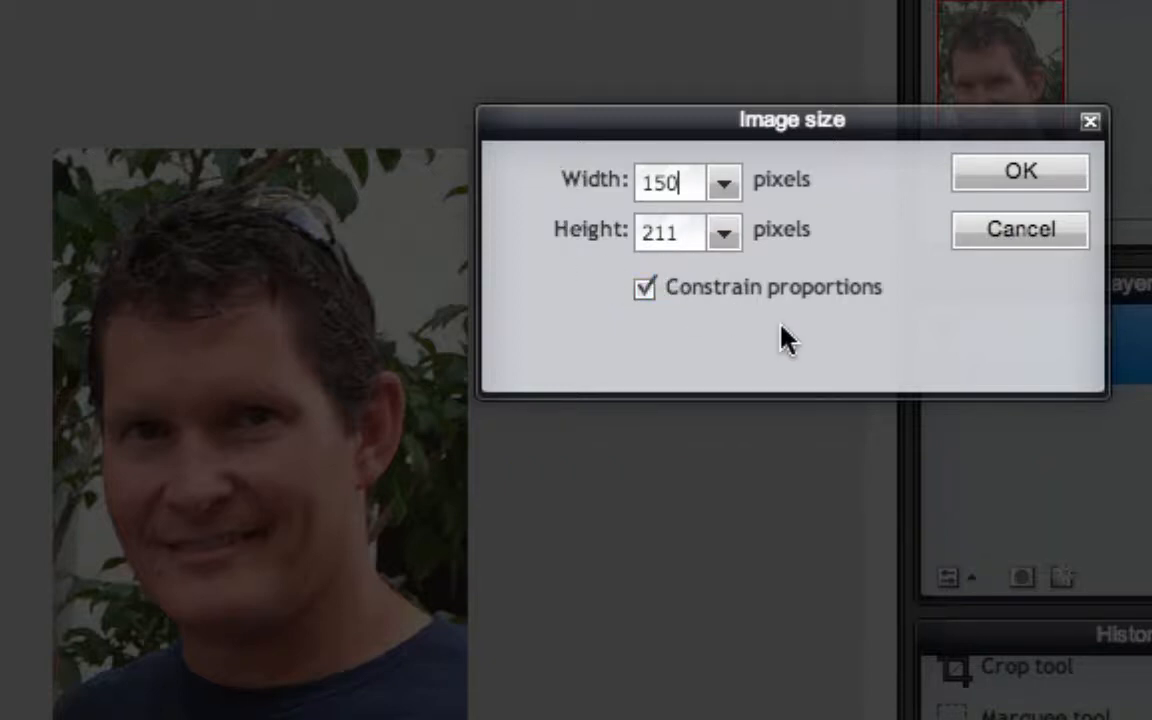
click(1007, 180)
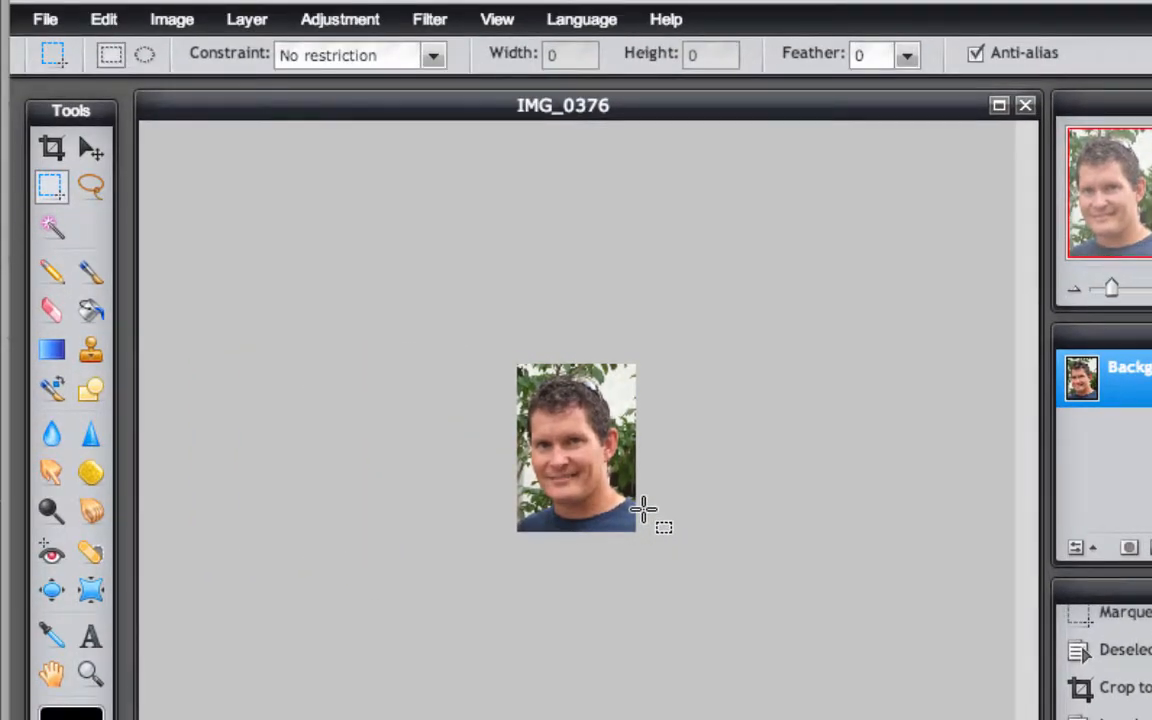
- Trim thin strips off the portrait's top and bottom edges by cropping to a full-width marquee selection
key(ctrl+alt+0)
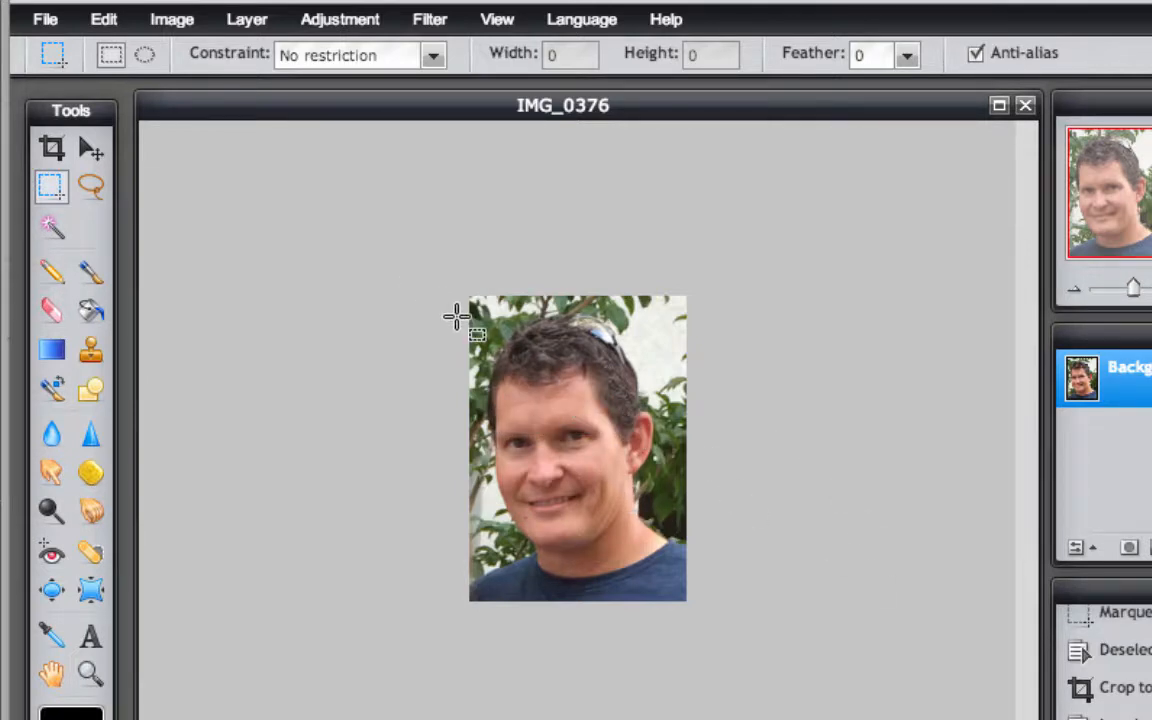
drag(456, 316, 790, 594)
drag(791, 585, 791, 591)
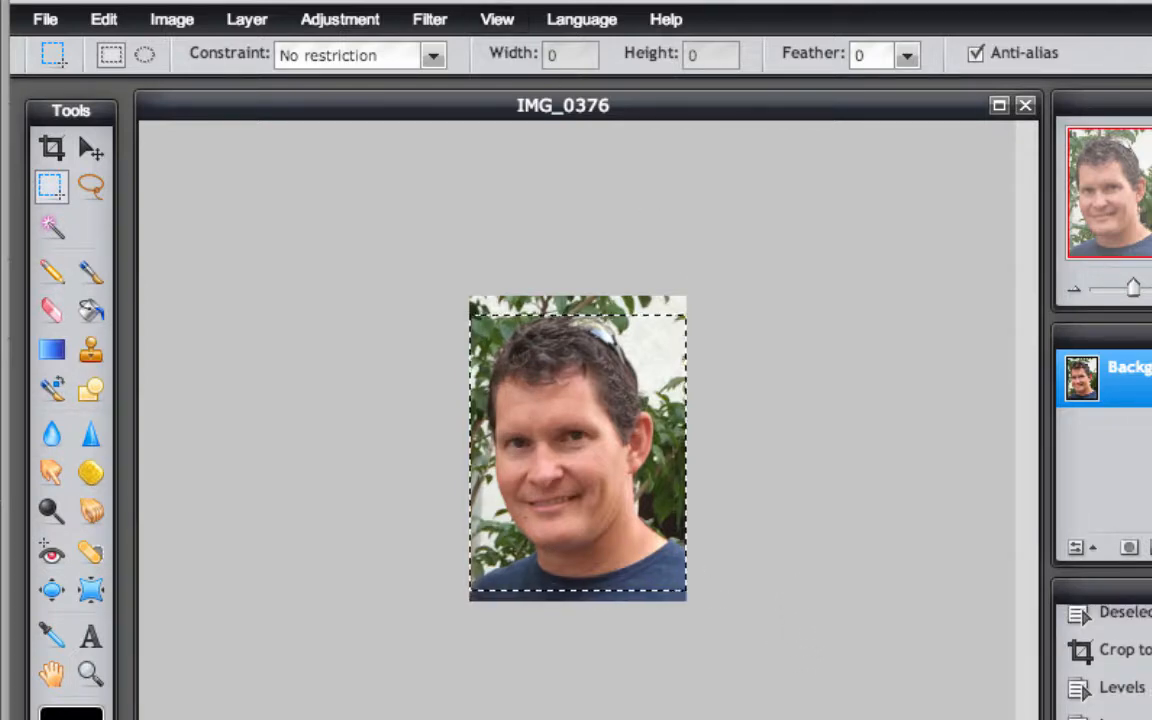
click(180, 18)
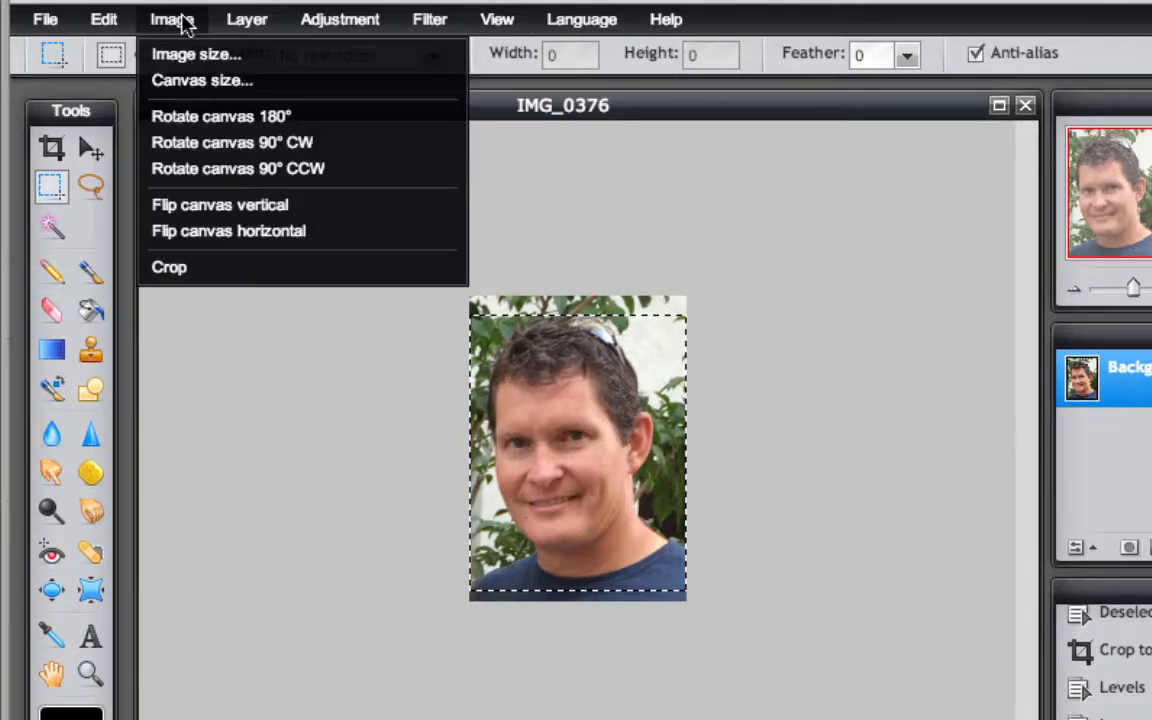
click(190, 267)
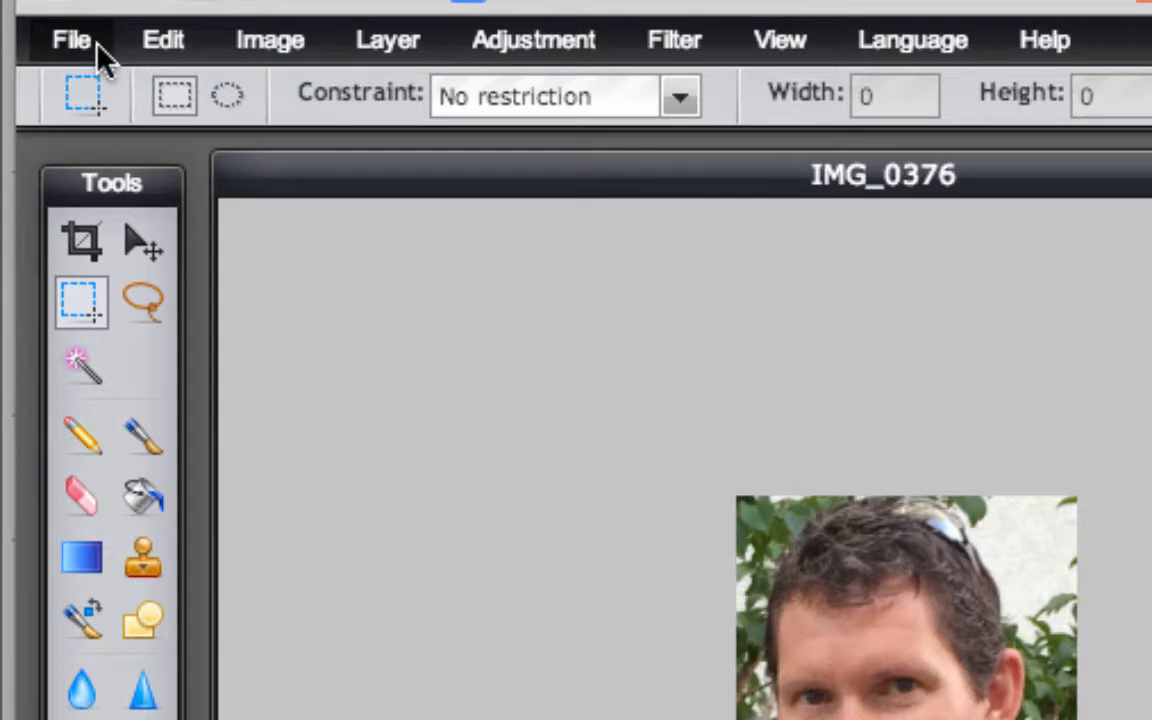
- Save the portrait to the computer as a JPEG named samplePic in the img folder
click(82, 38)
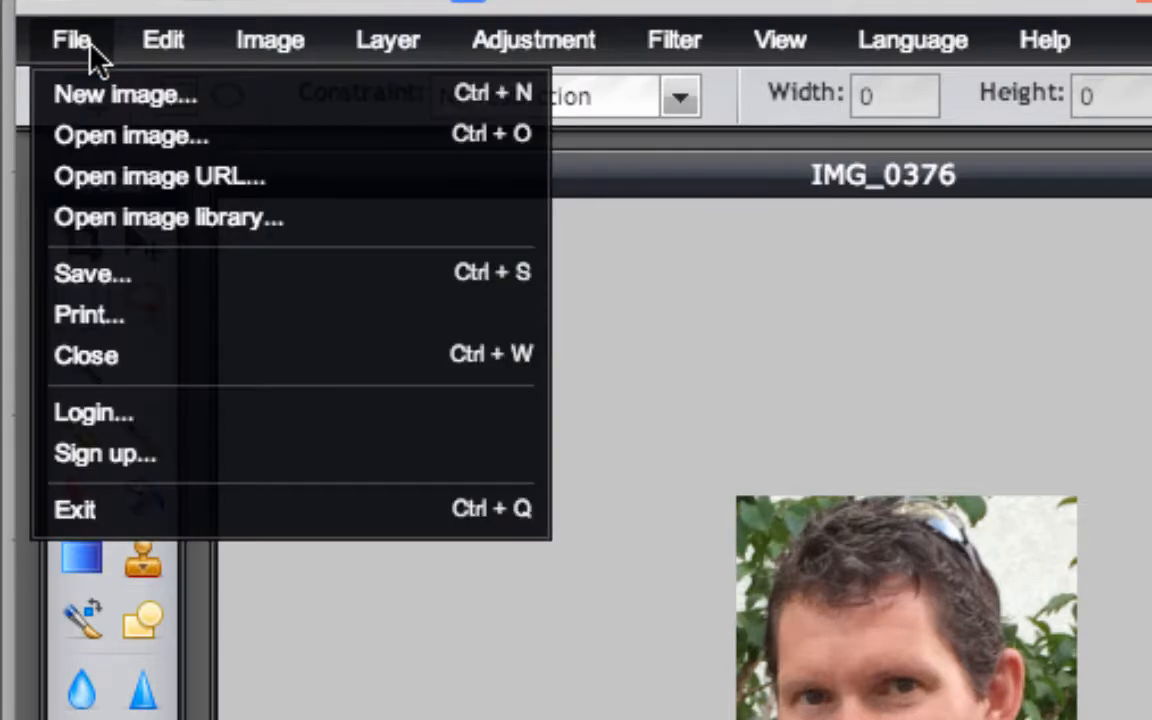
click(104, 288)
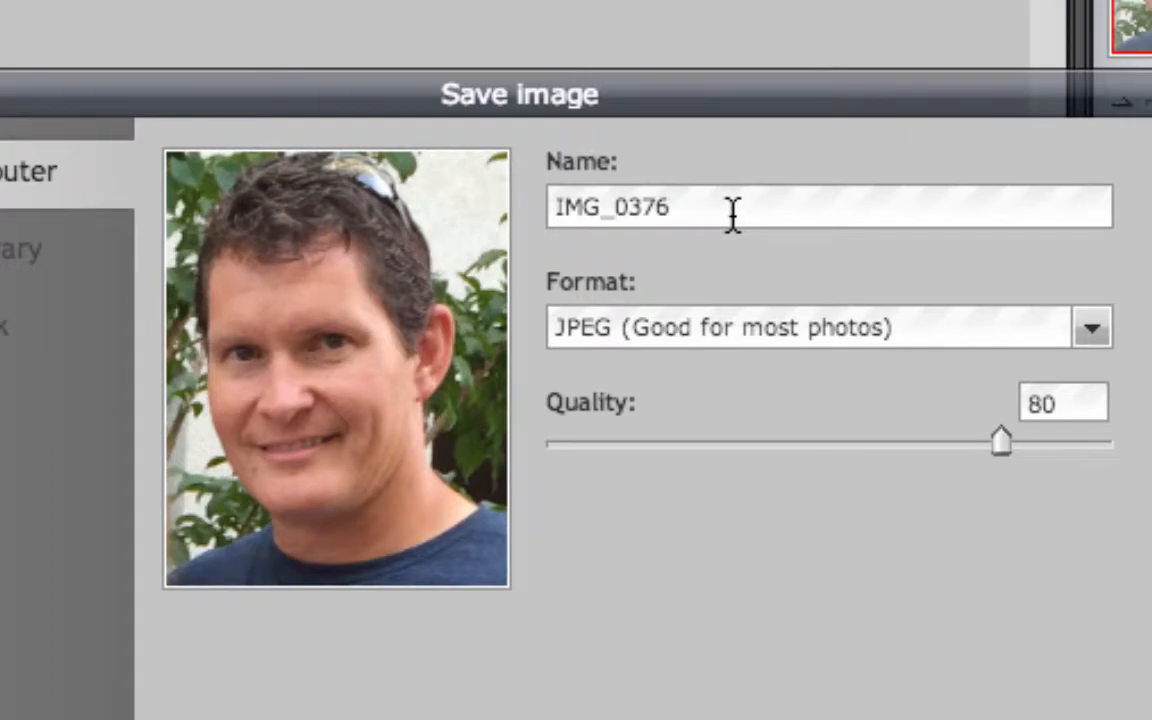
drag(1151, 573, 899, 550)
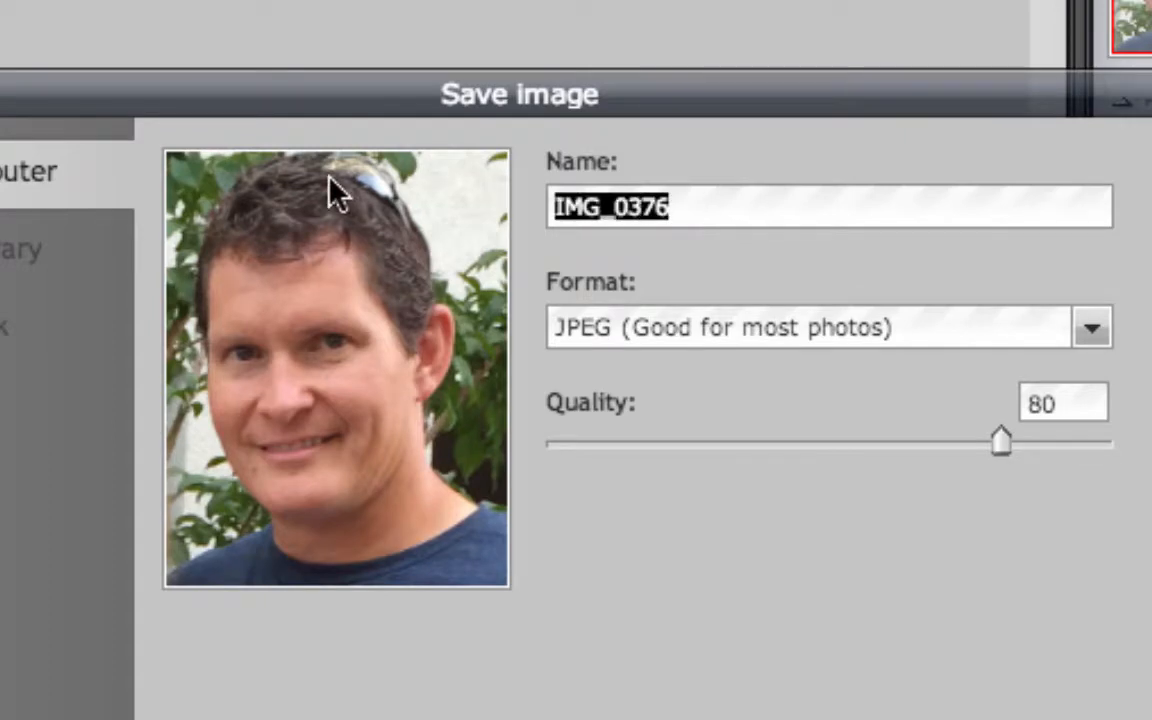
text(hom)
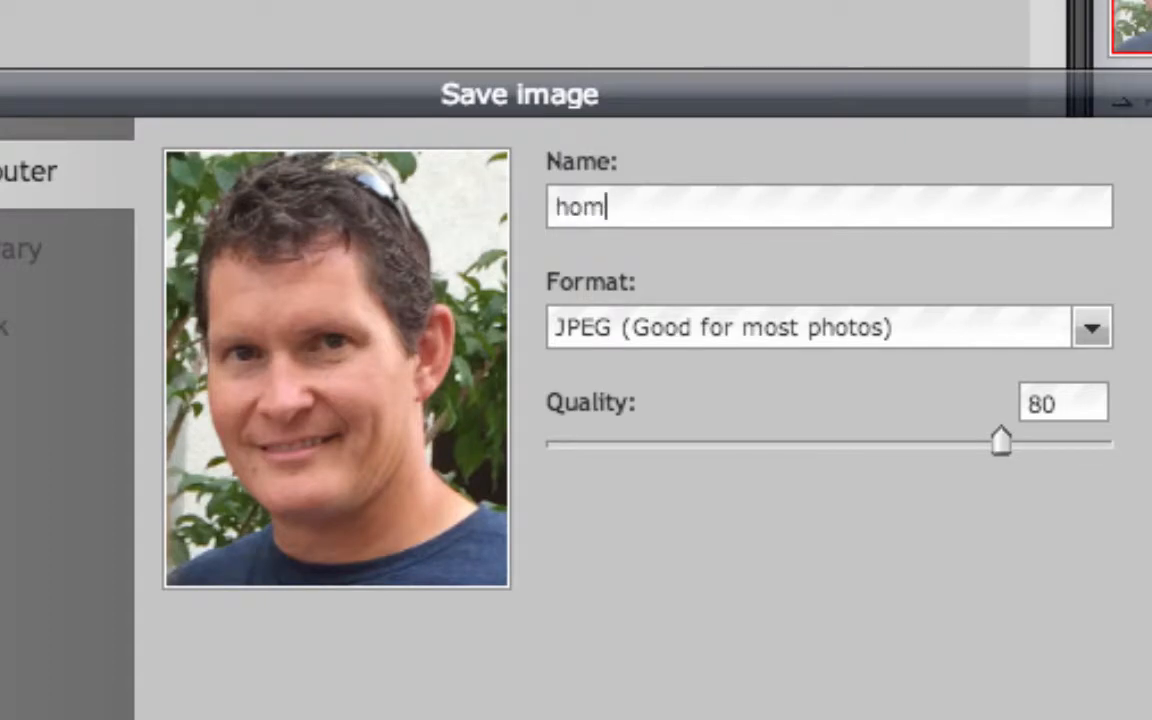
key(BackSpace)
key(BackSpace)
key(BackSpace)
text(sampl)
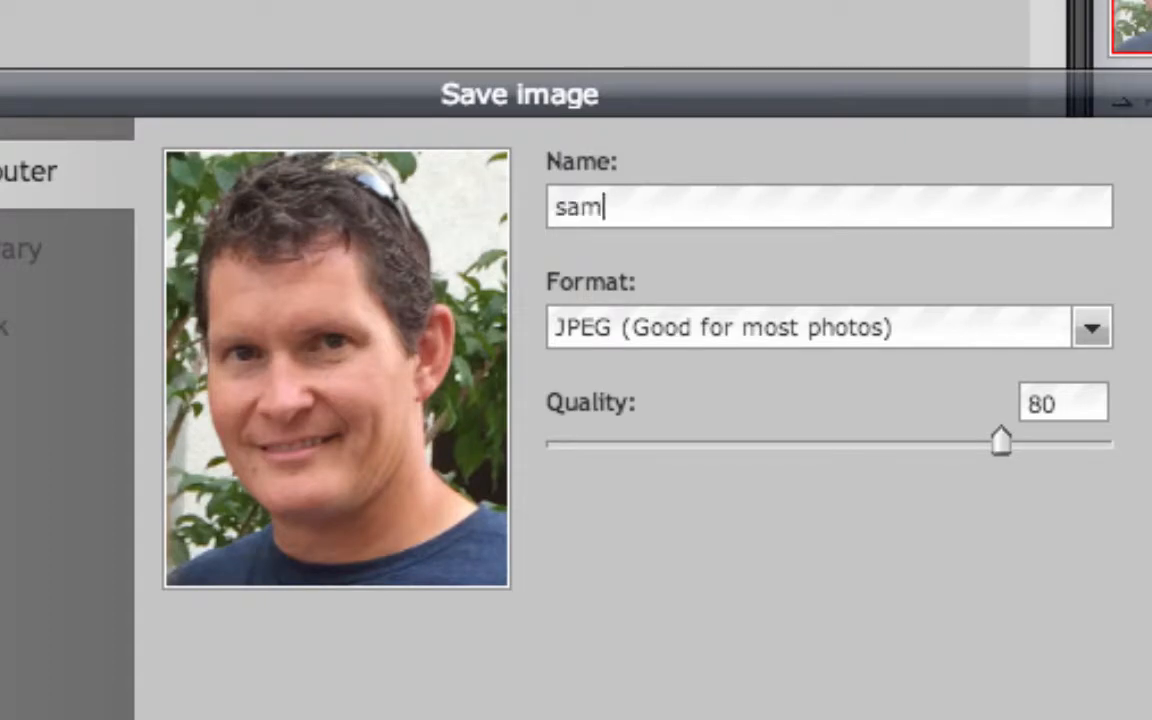
text(ePic)
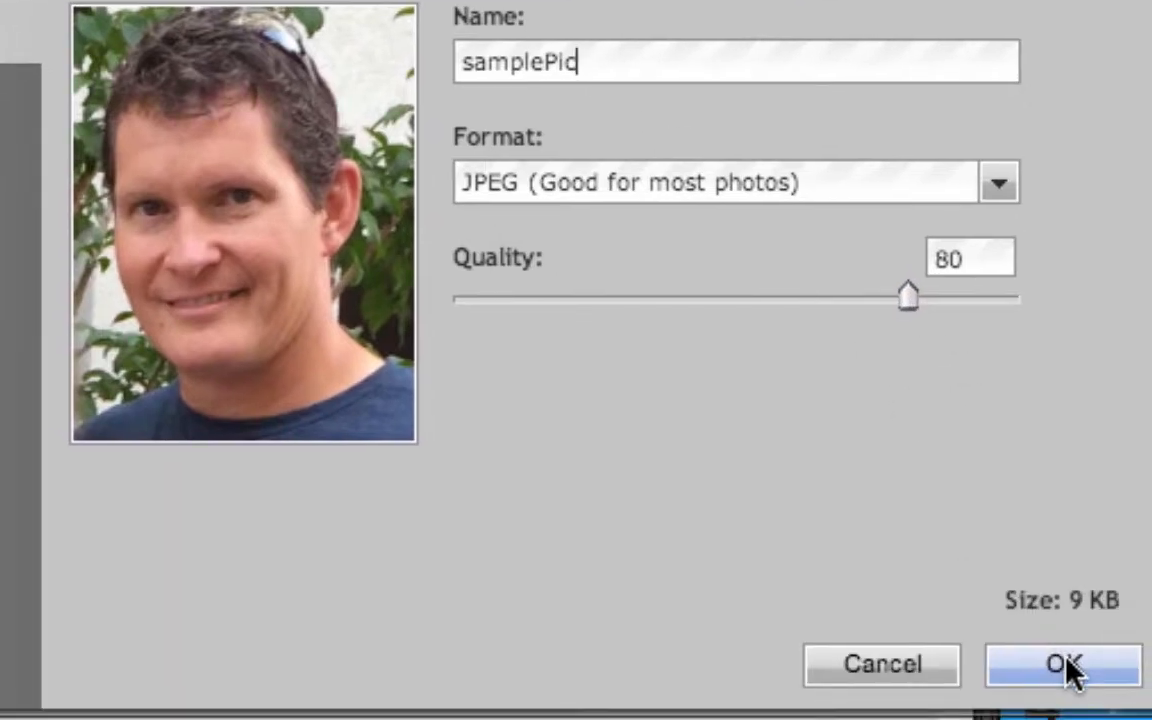
click(1065, 665)
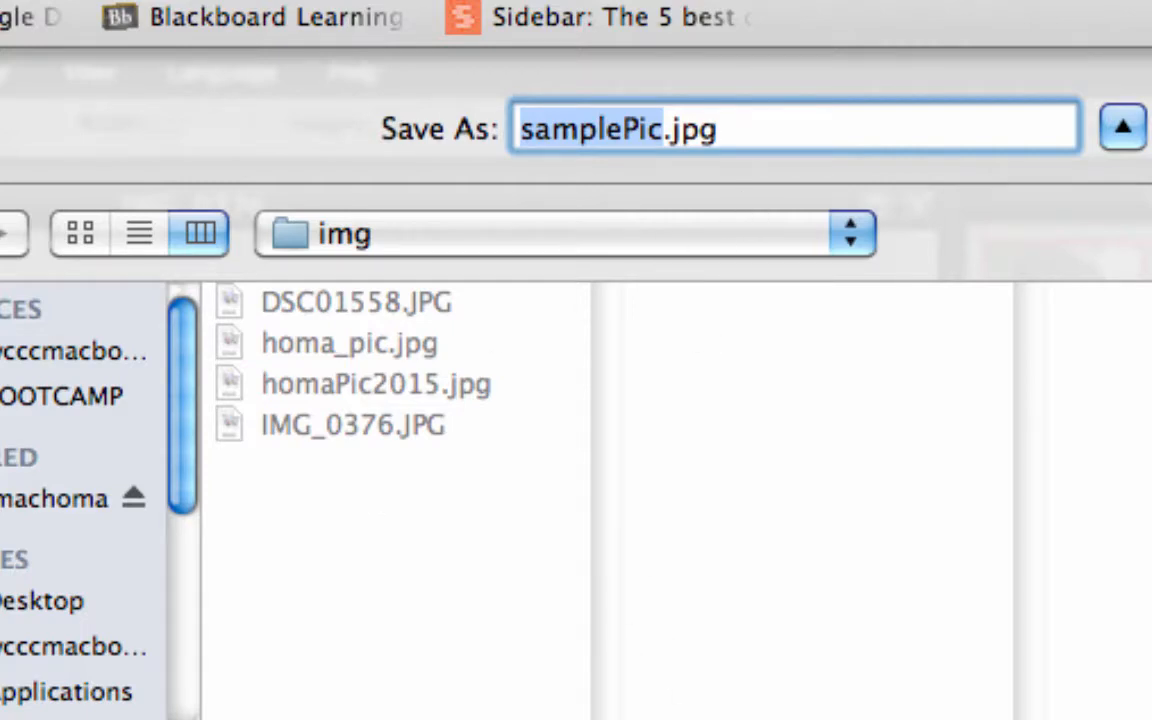
key(Return)
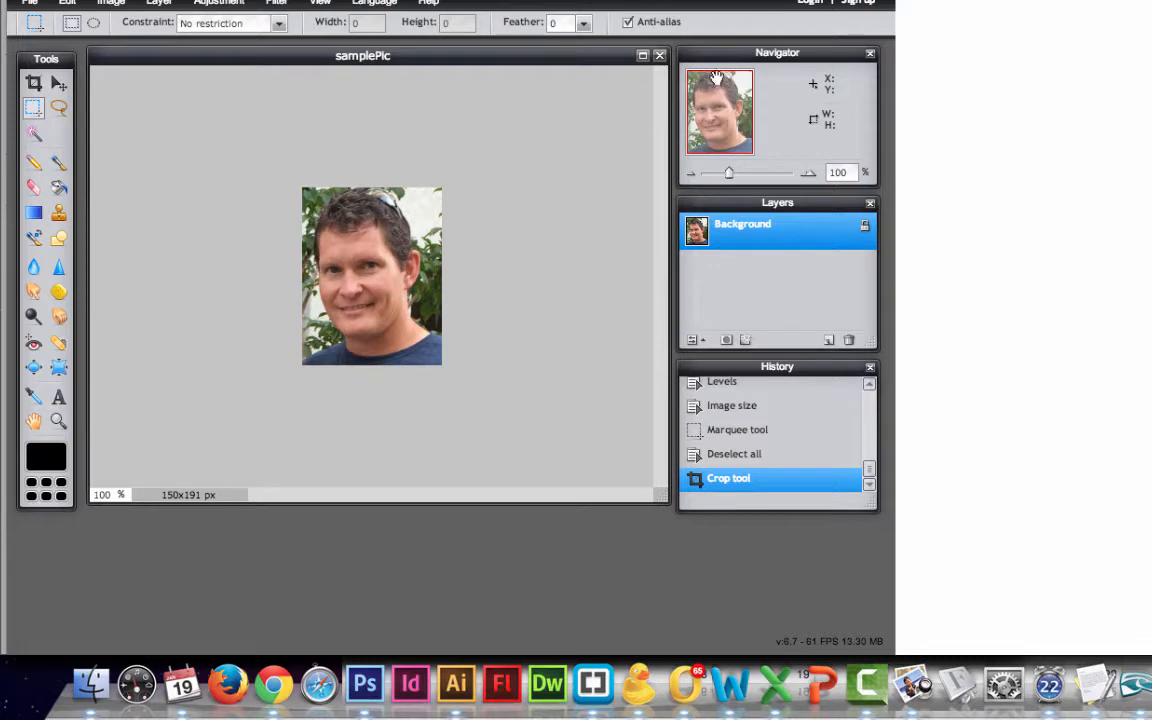
- Close the samplePic image without saving again, dismiss the start screen and return to the pixlr.com home page
click(660, 57)
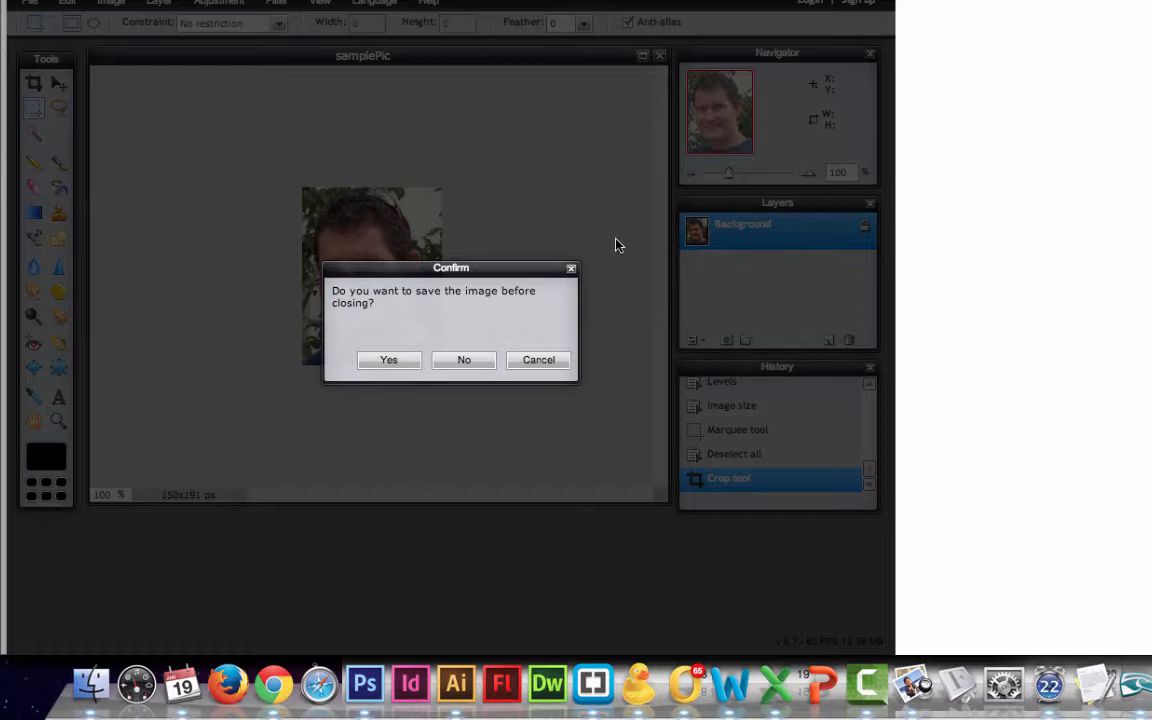
click(463, 360)
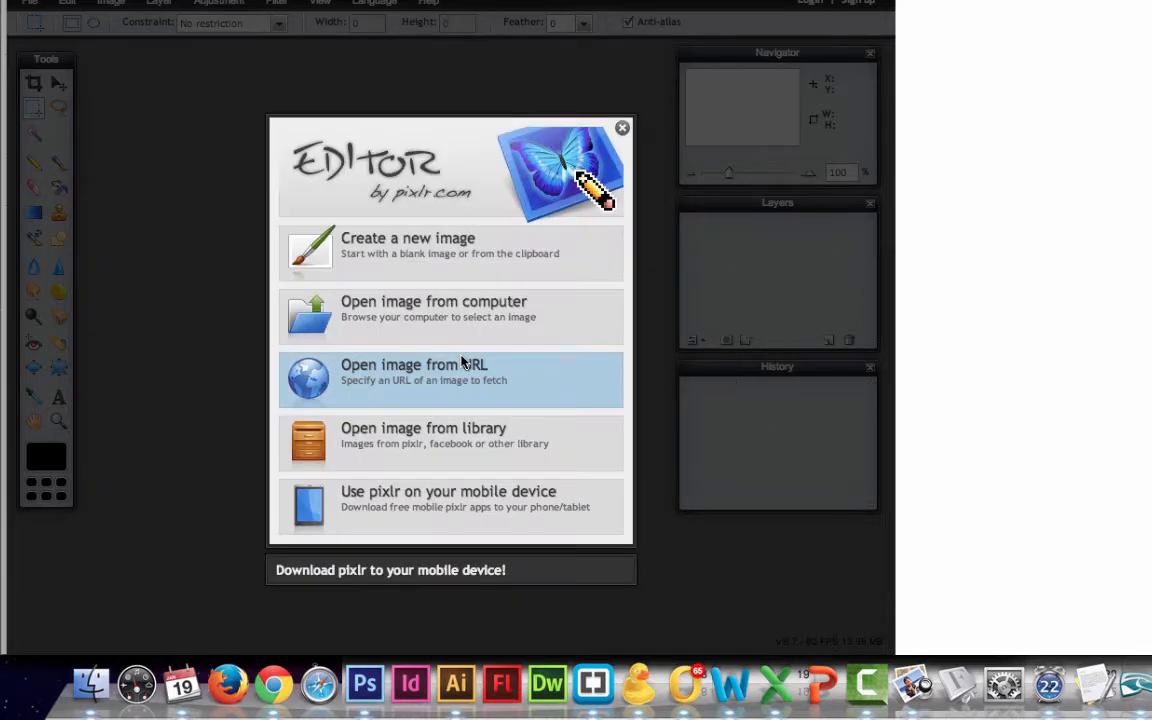
click(622, 130)
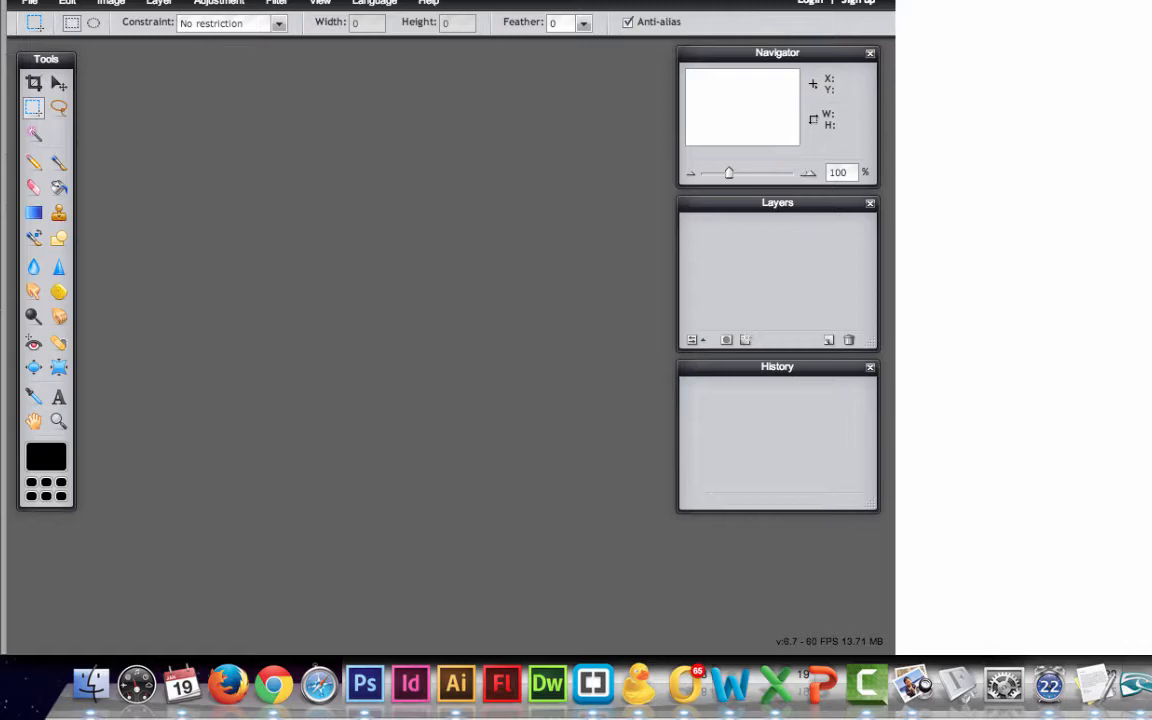
click(22, 66)
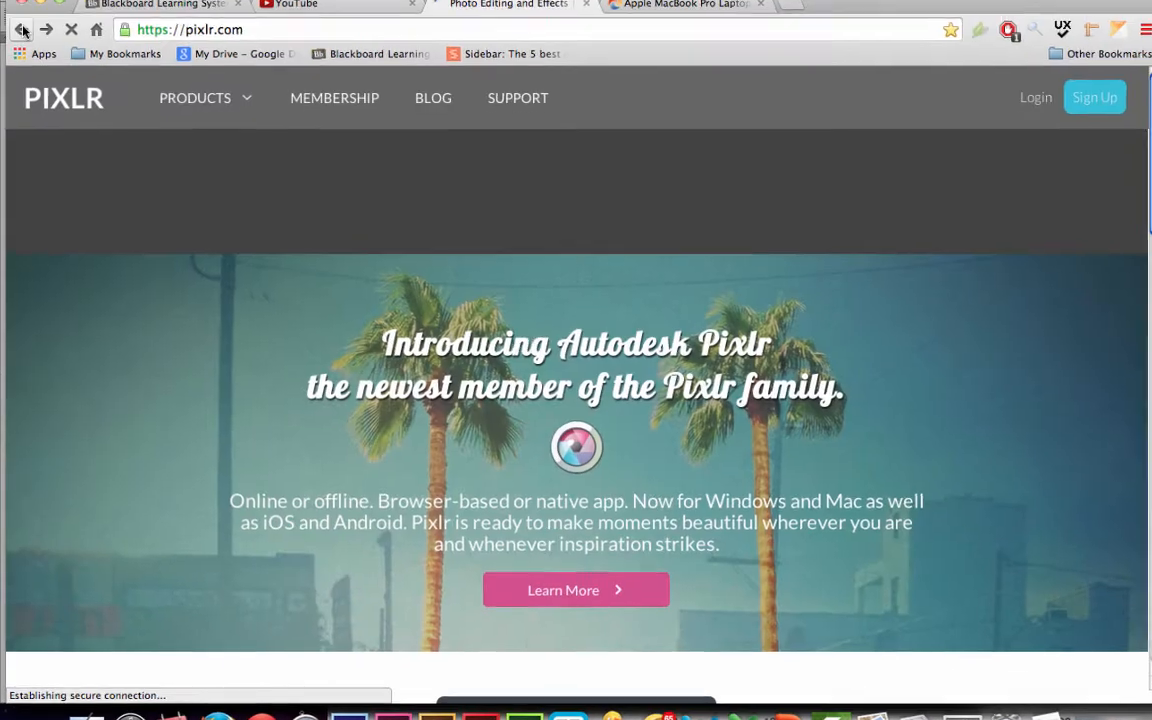